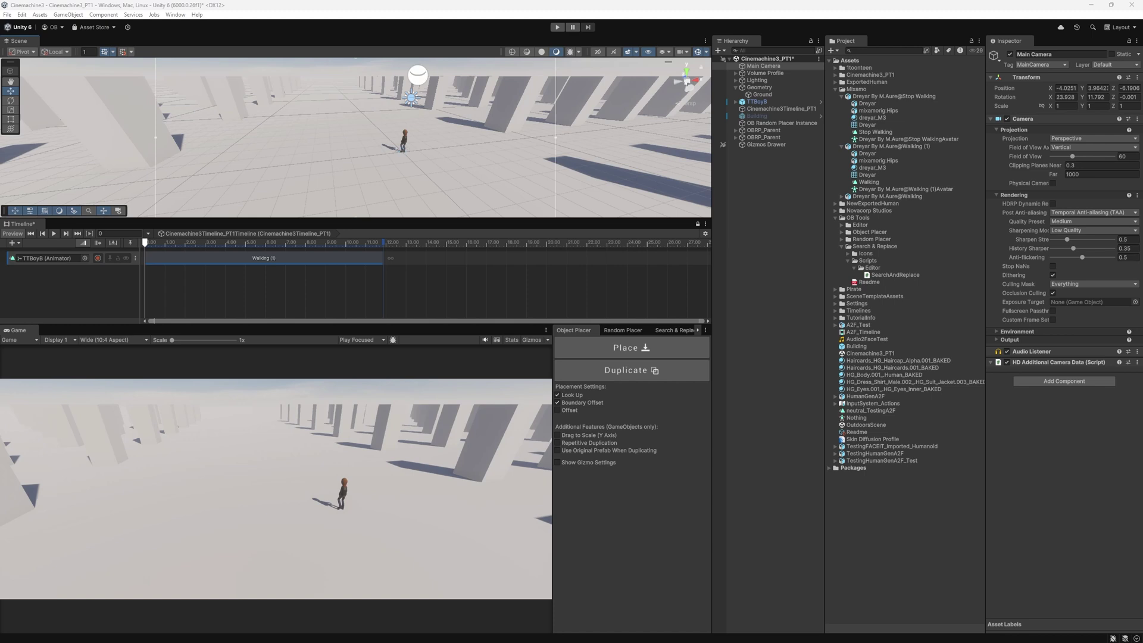
# Step: Add a Cinemachine Camera to the scene hierarchy and name it FollowCamera
pyautogui.press('space')
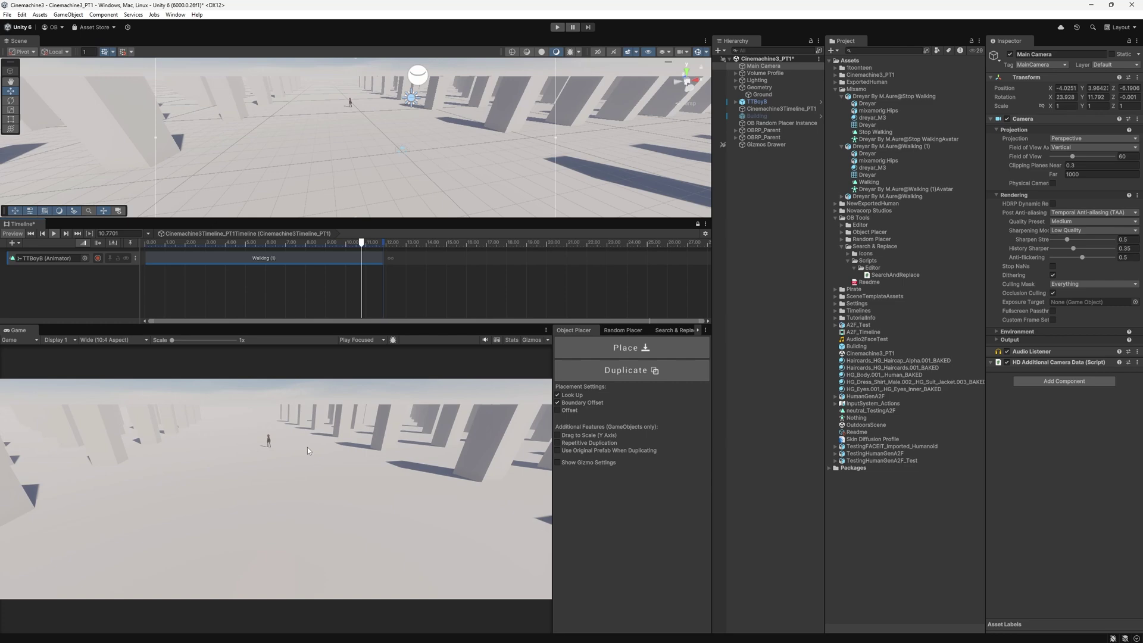
pyautogui.rightClick(777, 177)
pyautogui.moveTo(864, 442)
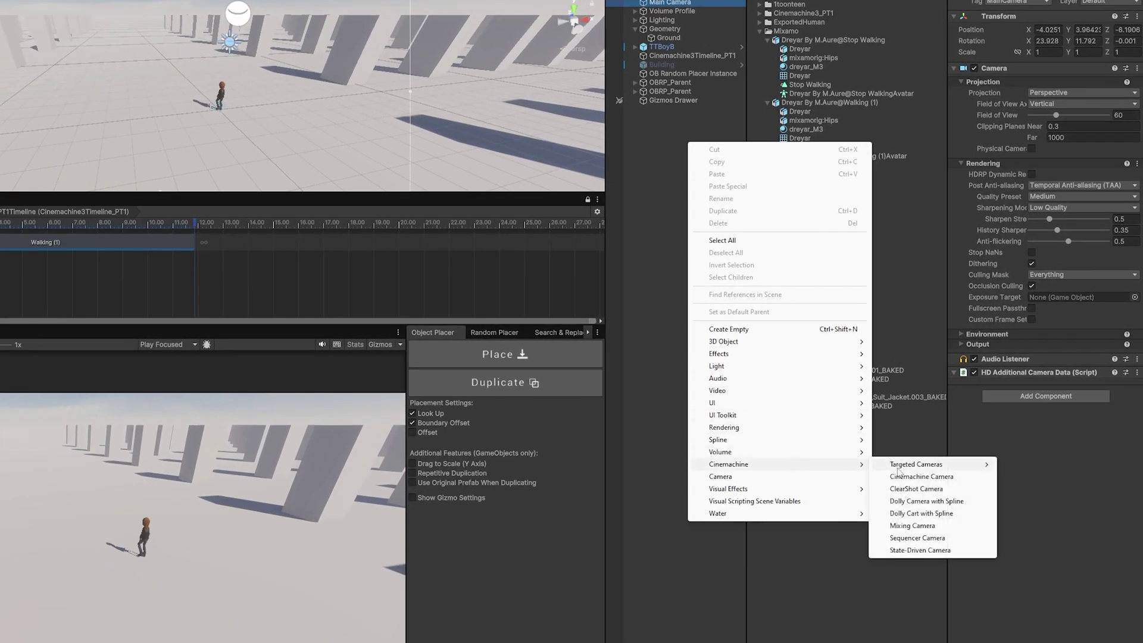
pyautogui.click(905, 476)
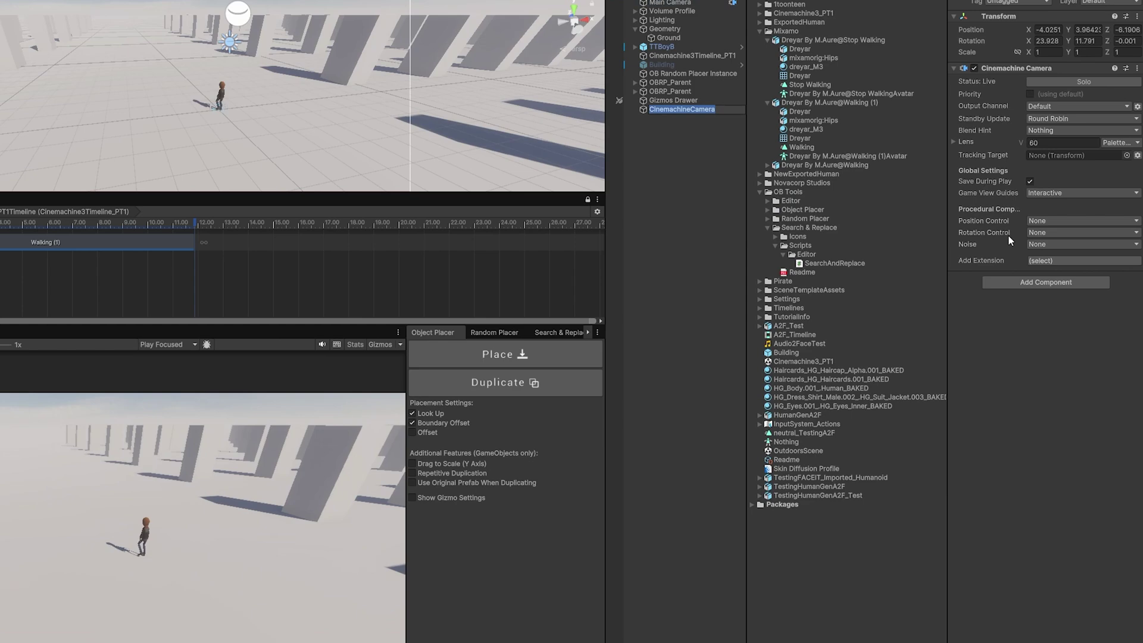
pyautogui.press('BackSpace')
pyautogui.write('FollowCamera')
pyautogui.press('Return')
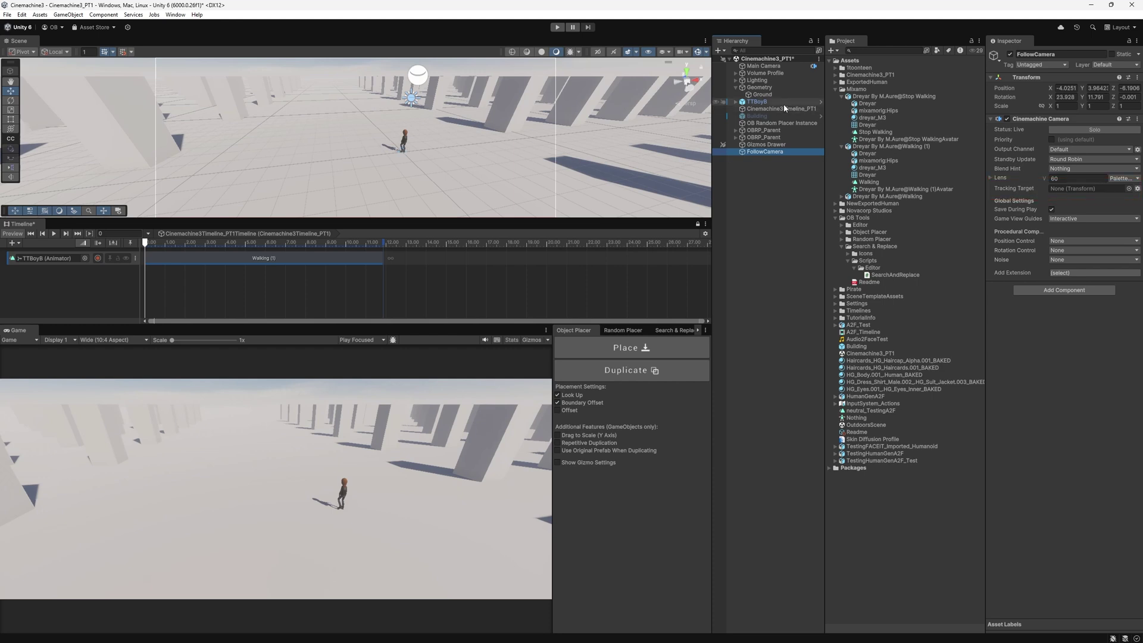
# Step: Assign TTBoyB as FollowCamera's Tracking Target and set its Position Control to Follow
pyautogui.moveTo(765, 104); pyautogui.dragTo(1063, 191)
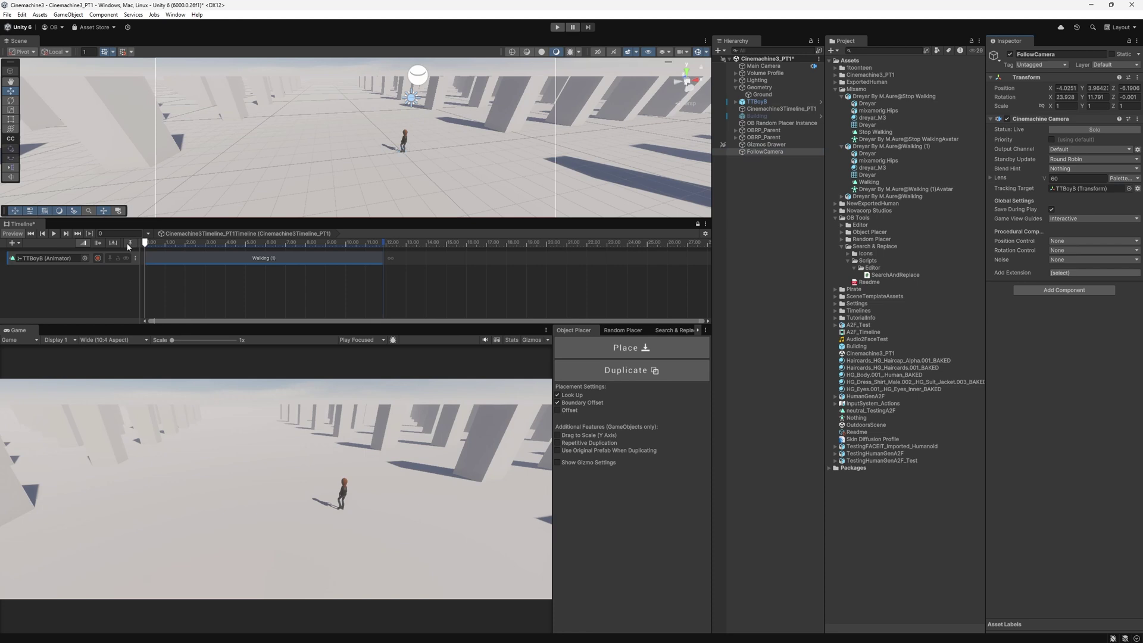
pyautogui.click(53, 235)
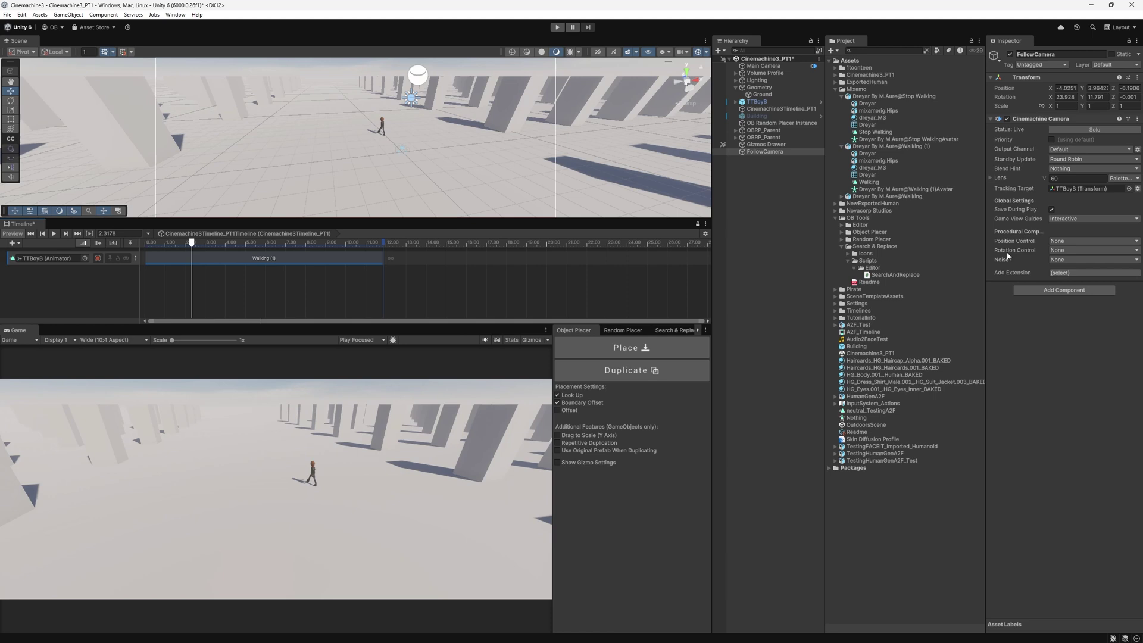
pyautogui.click(1073, 240)
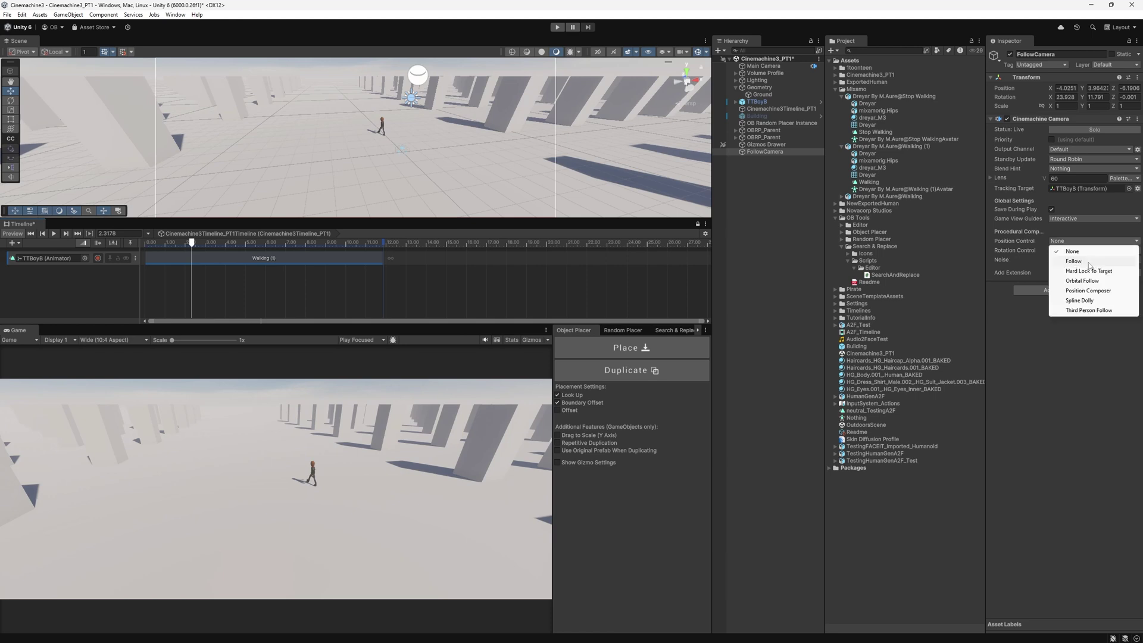
pyautogui.click(1075, 261)
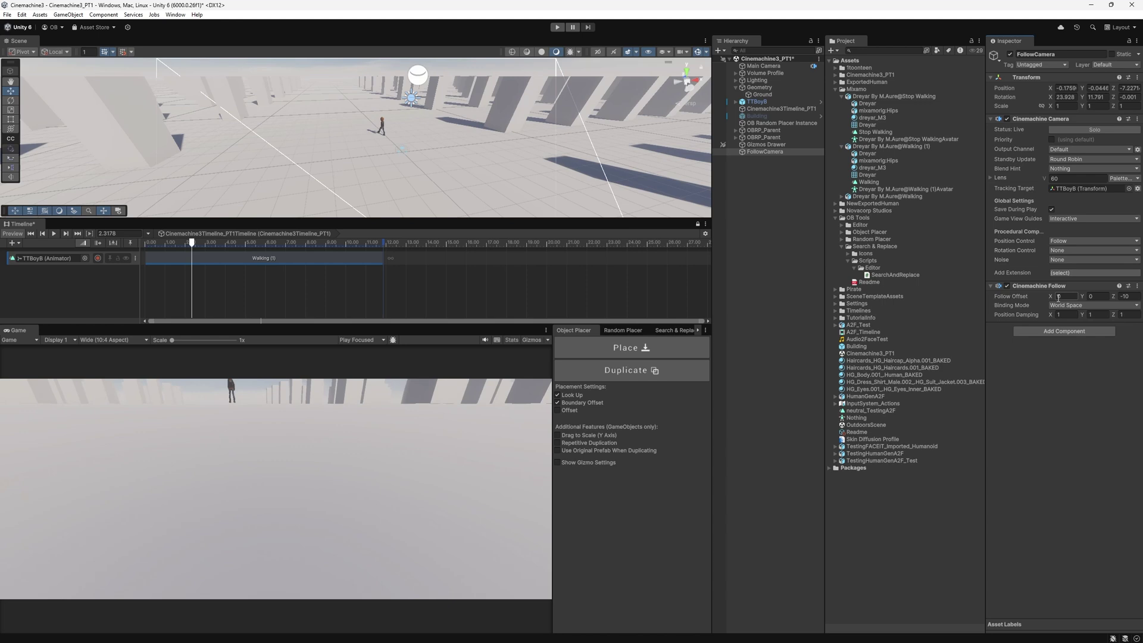
# Step: Return the timeline to its start and rotate FollowCamera to about 1° on X and 5.9° on Y to frame the character
pyautogui.keyDown('alt'); pyautogui.moveTo(476, 170); pyautogui.dragTo(450, 206); pyautogui.keyUp('alt')
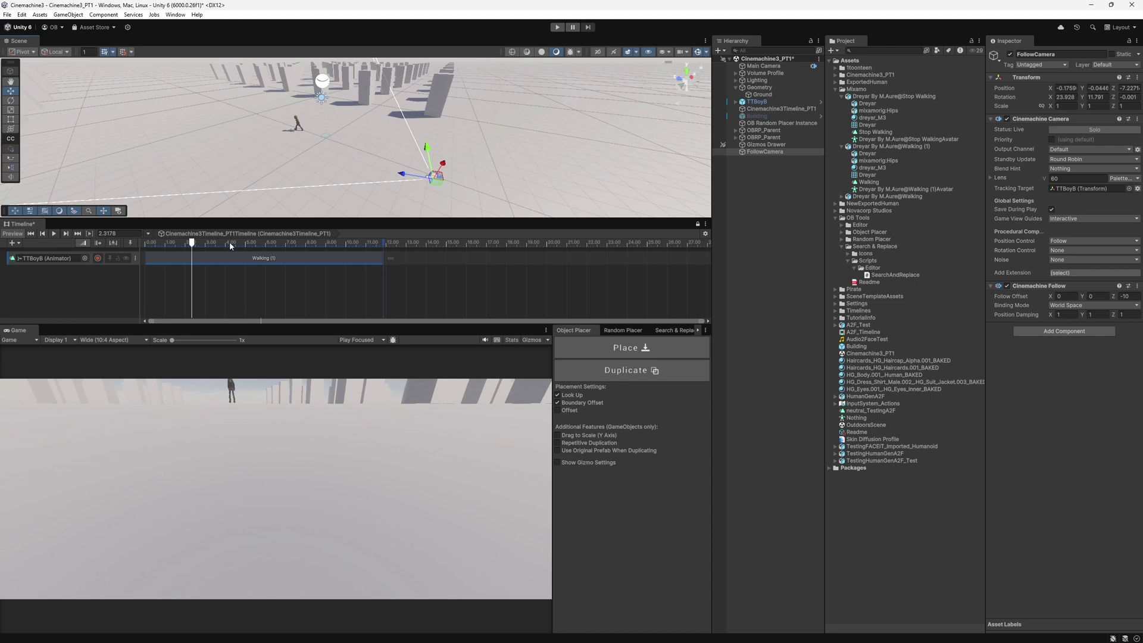
pyautogui.moveTo(206, 245); pyautogui.dragTo(145, 245)
pyautogui.press('e')
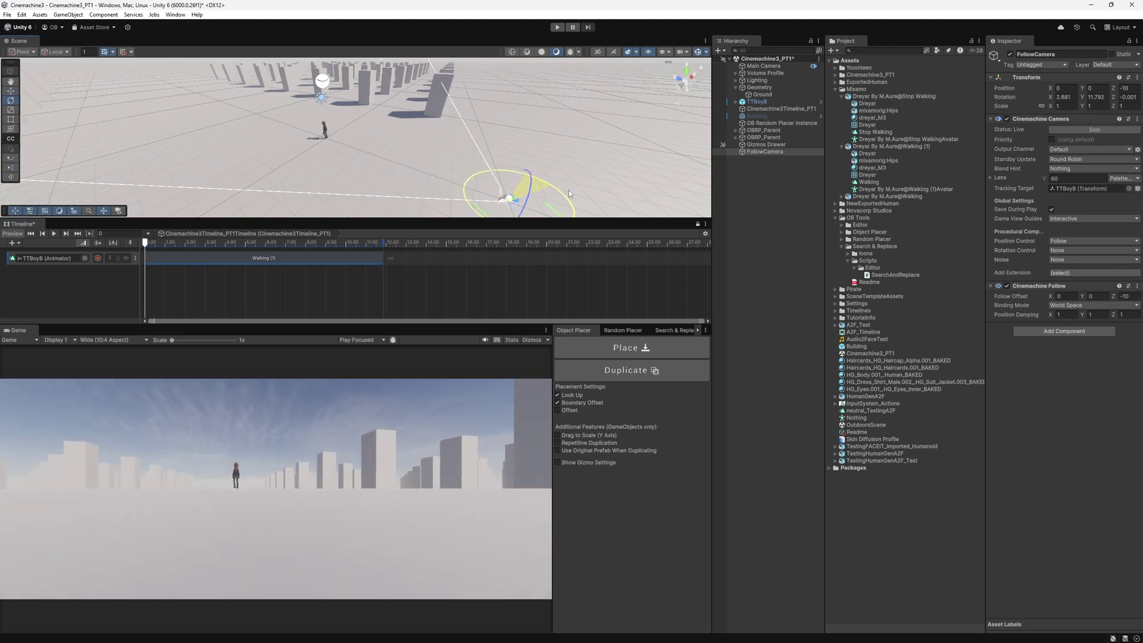
pyautogui.moveTo(518, 197)
pyautogui.keyDown('alt'); pyautogui.mouseDown()
pyautogui.moveTo(534, 207)
pyautogui.moveTo(512, 179)
pyautogui.mouseUp(); pyautogui.keyUp('alt')
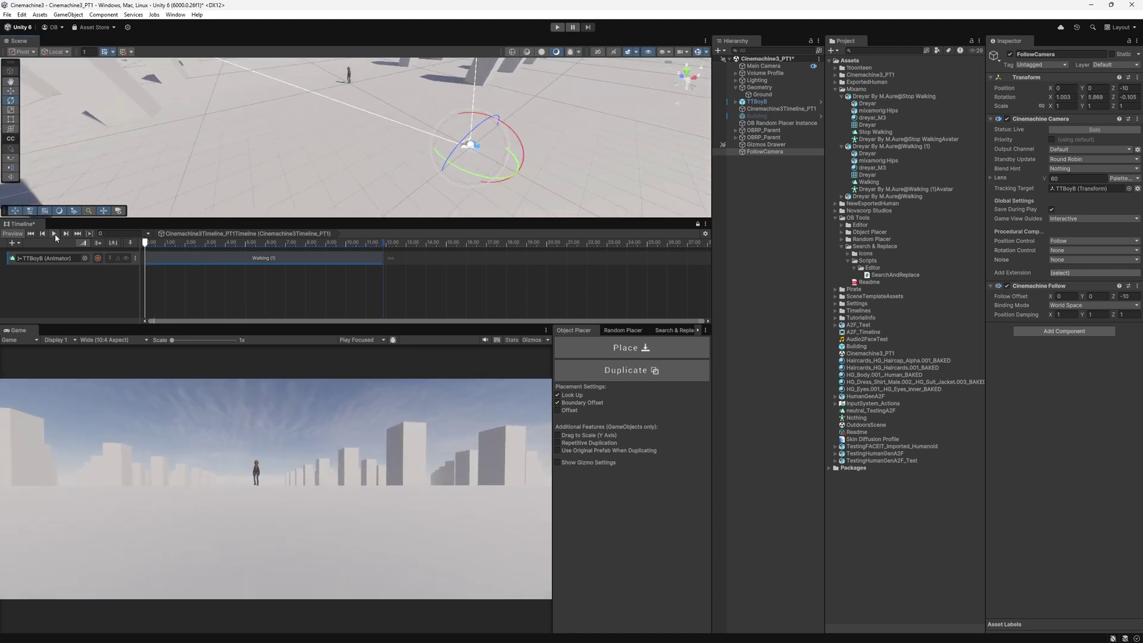
# Step: Solo FollowCamera and play the timeline to check how it follows the character
pyautogui.click(1094, 130)
pyautogui.click(1101, 129)
pyautogui.click(55, 234)
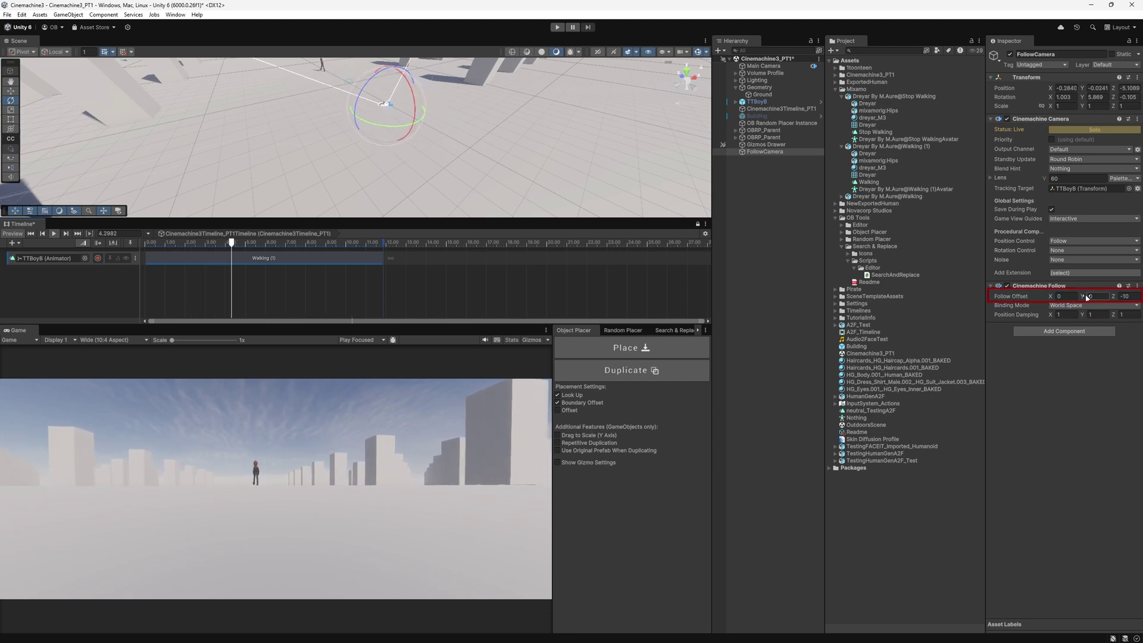
# Step: Set the Follow Offset Y to 2.82 and tilt FollowCamera down to about 11.4° on X, replaying the timeline to check the framing
pyautogui.write('2.79')
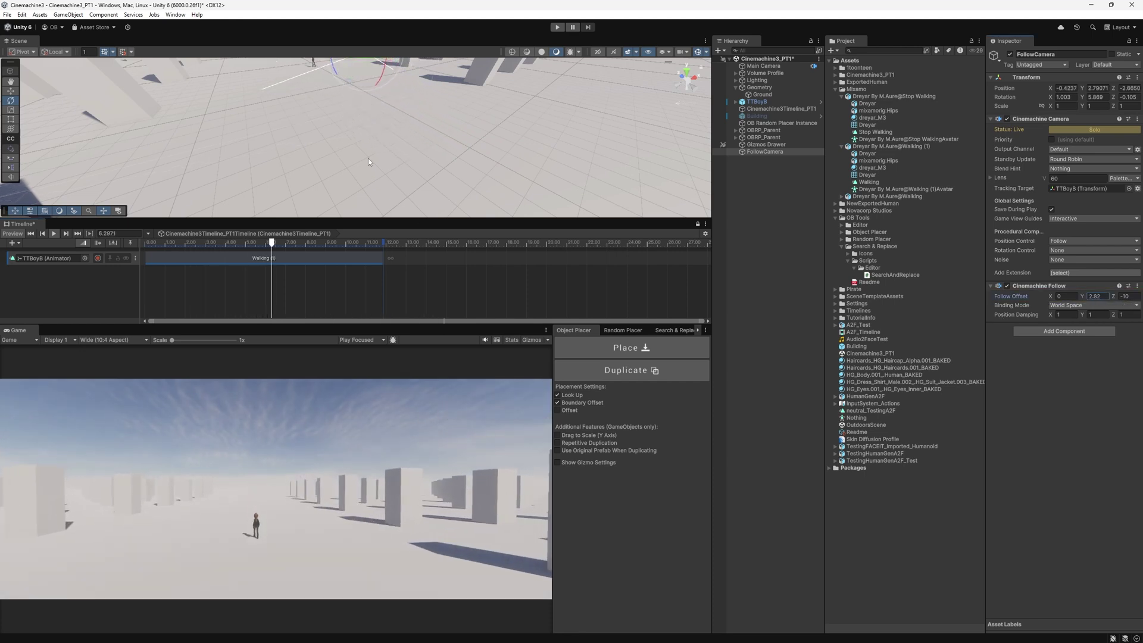
pyautogui.moveTo(407, 145); pyautogui.dragTo(381, 89, button='right')
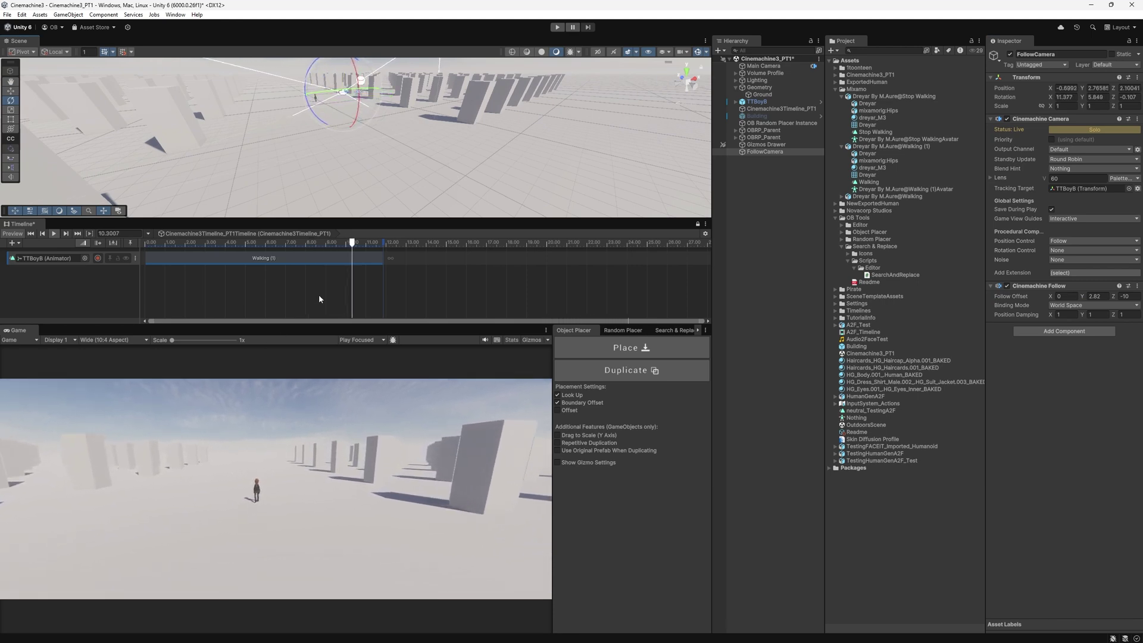
pyautogui.moveTo(273, 244); pyautogui.dragTo(131, 245)
pyautogui.press('space')
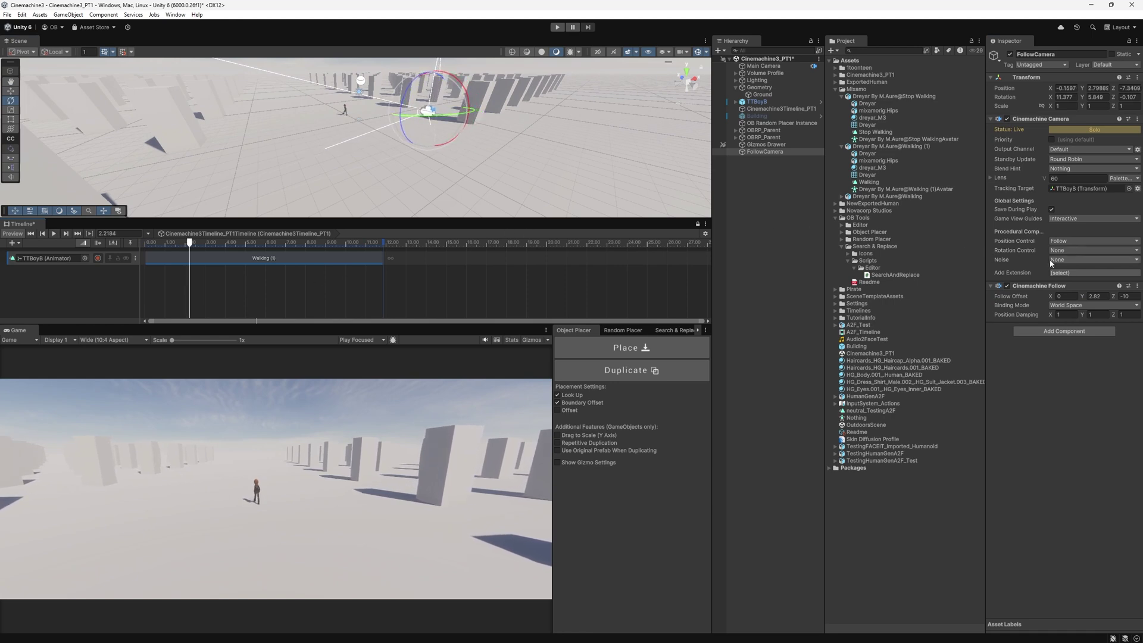
# Step: Set FollowCamera's Rotation Control to Hard Look At and its Follow Offset X to -1.58
pyautogui.click(1071, 251)
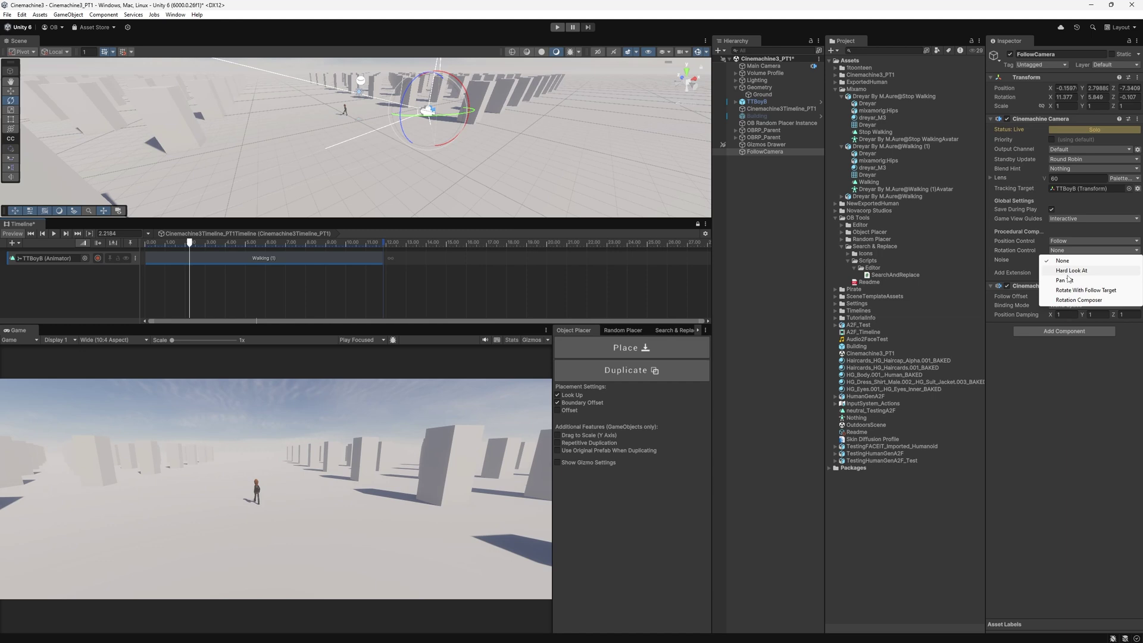
pyautogui.click(1095, 271)
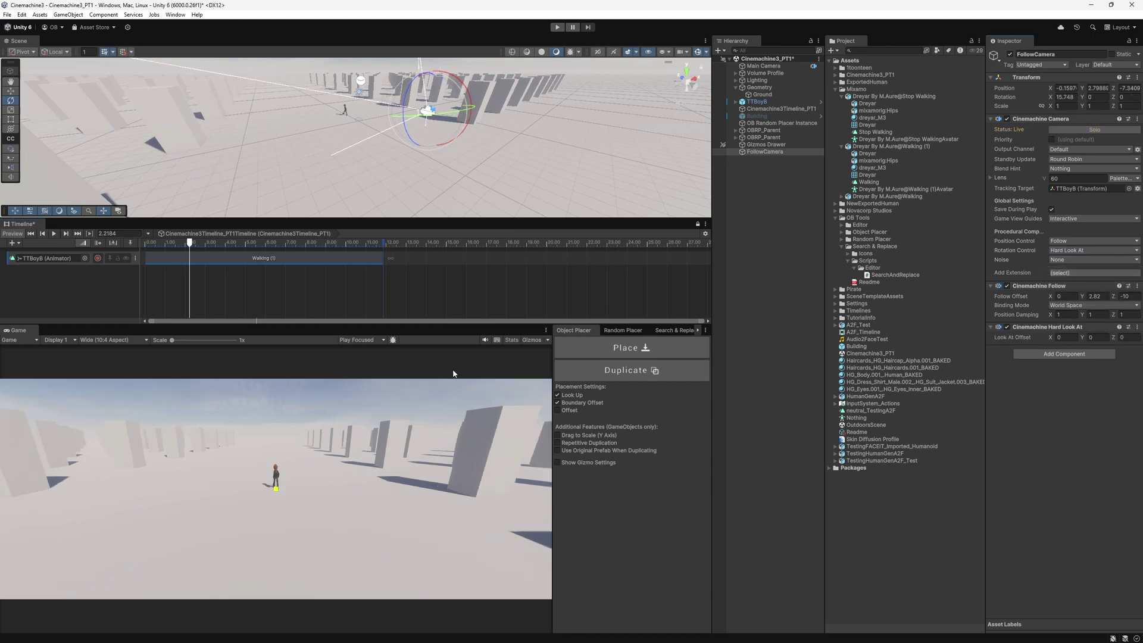
pyautogui.click(137, 241)
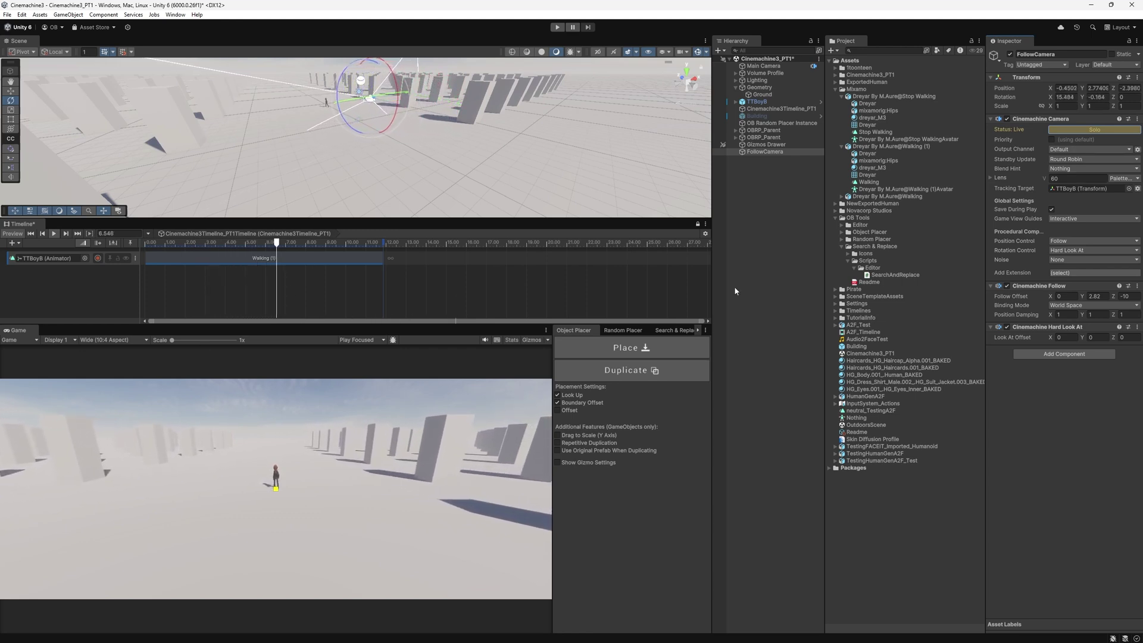
pyautogui.moveTo(1052, 296); pyautogui.dragTo(1010, 328)
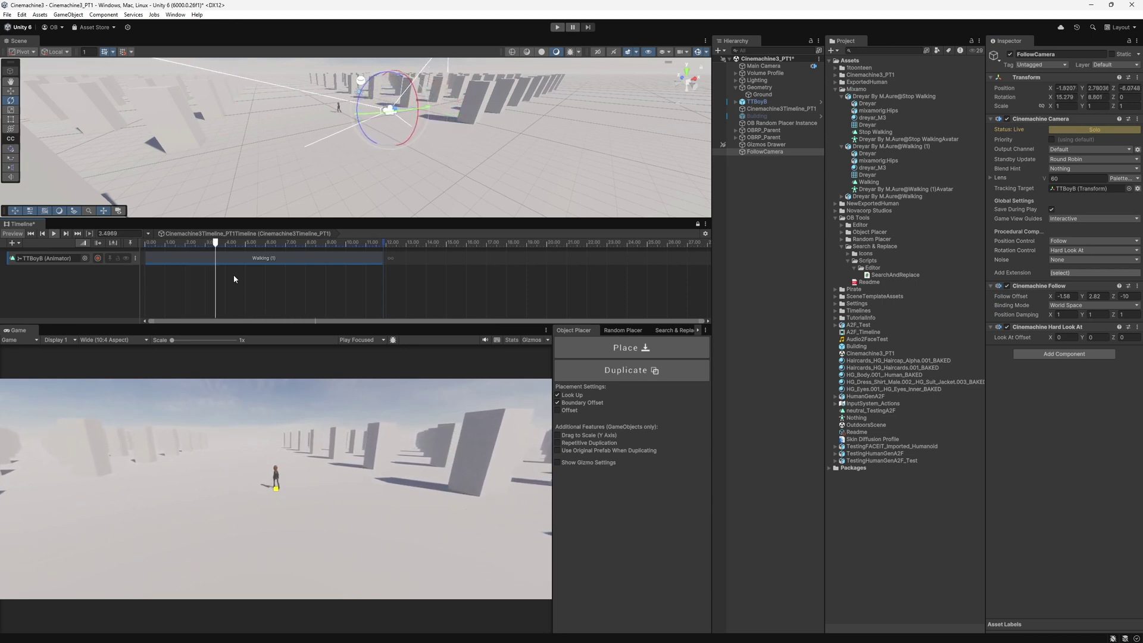
# Step: Set the Position Damping to 2 on all three axes and replay the timeline from the start
pyautogui.click(1081, 337)
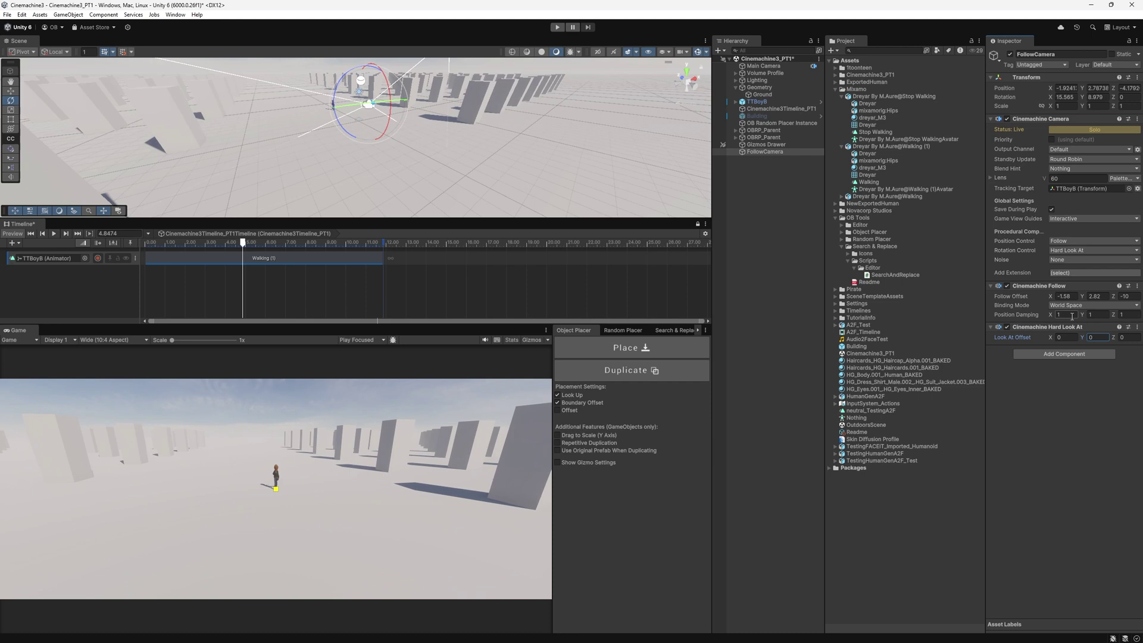
pyautogui.press('Tab')
pyautogui.write('2')
pyautogui.press('Tab')
pyautogui.click(30, 233)
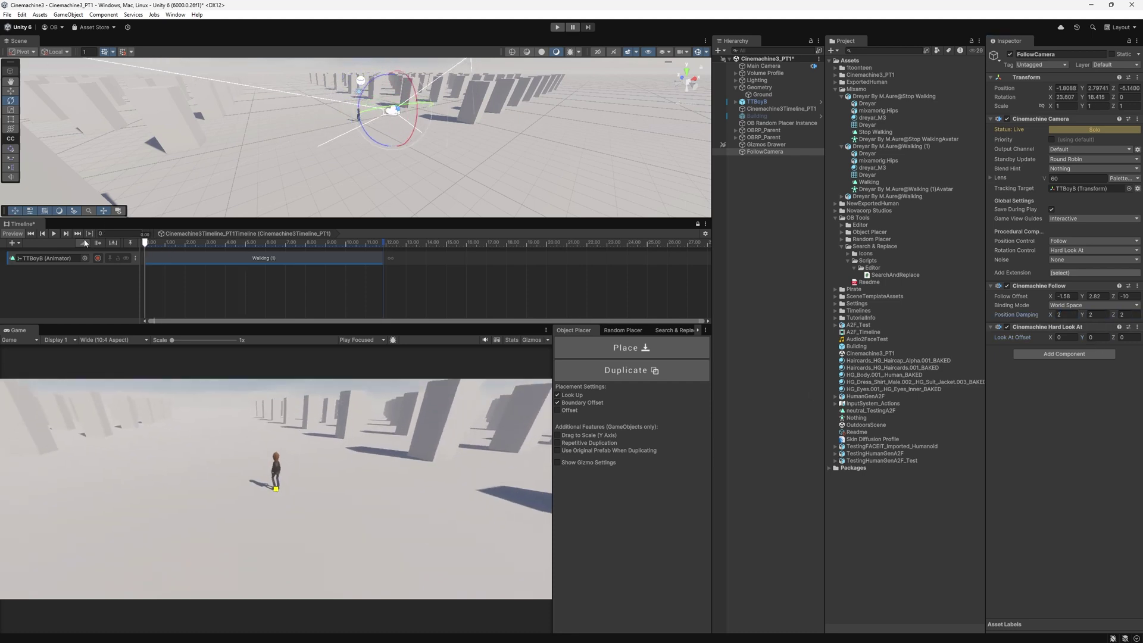
pyautogui.click(54, 233)
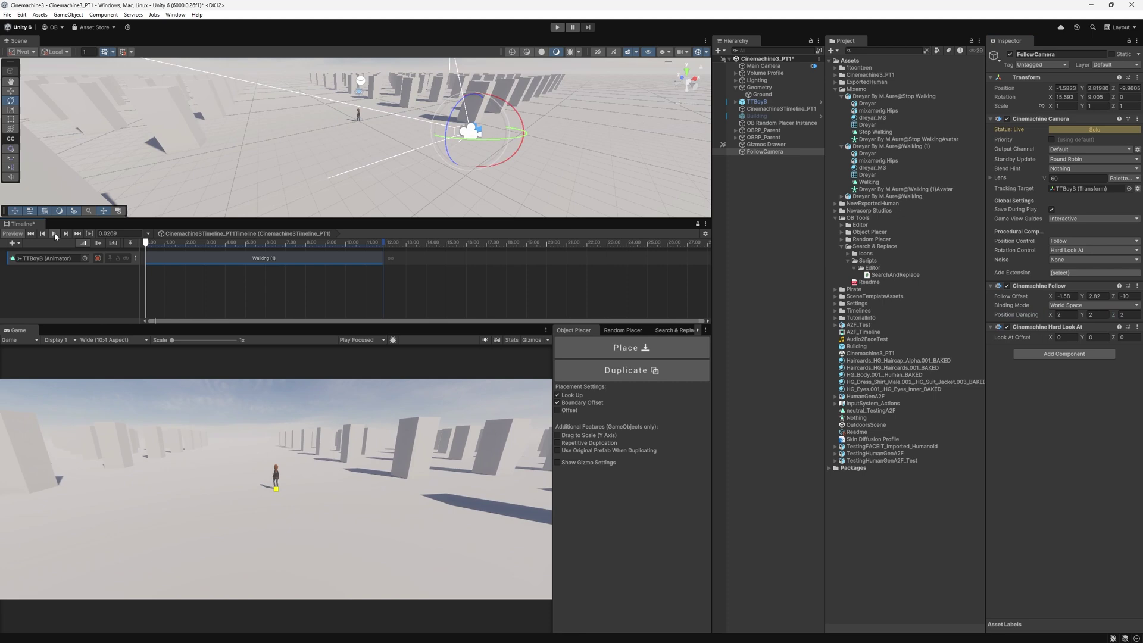
pyautogui.click(54, 233)
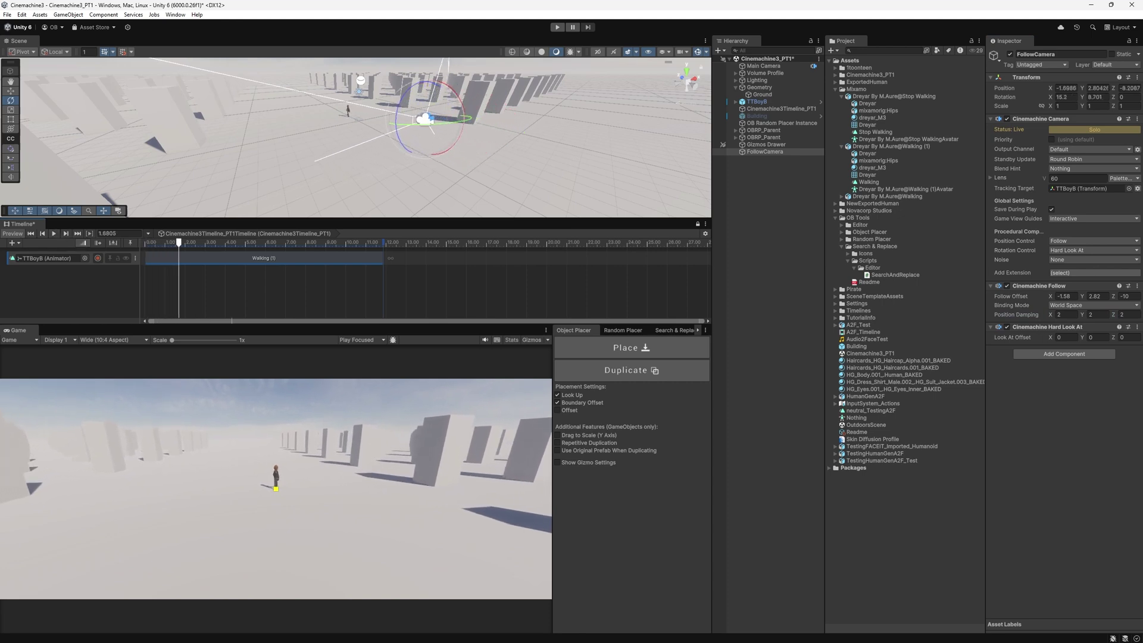
# Step: Set the Position Damping to 0 on all three axes and play the timeline to compare the camera motion
pyautogui.click(1067, 315)
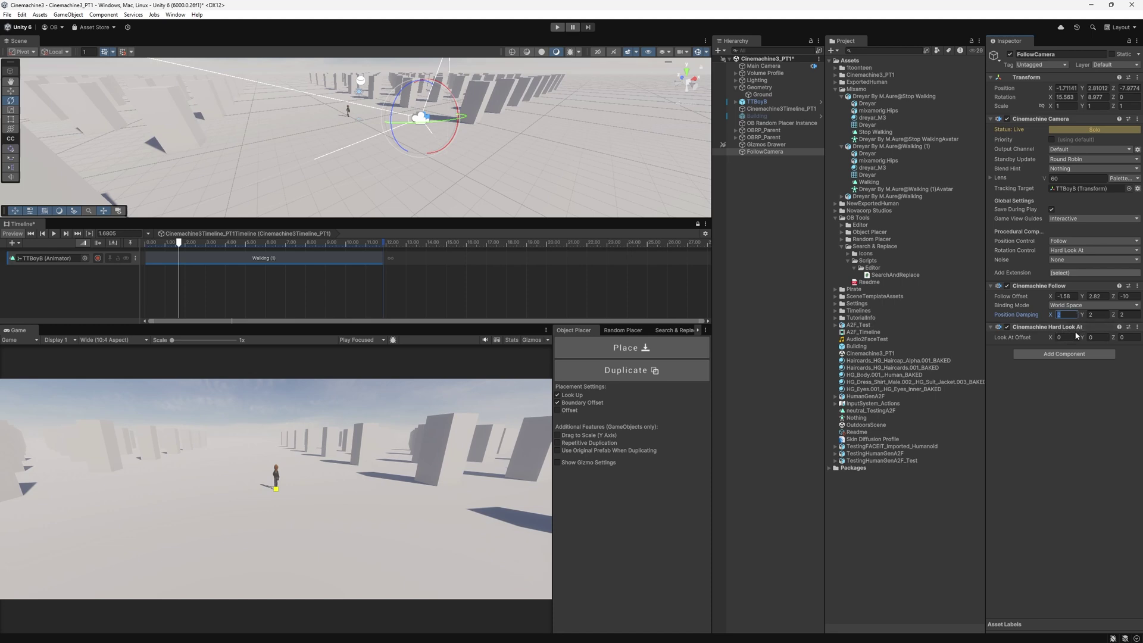
pyautogui.write('0')
pyautogui.click(1099, 314)
pyautogui.write('0')
pyautogui.moveTo(178, 242)
pyautogui.mouseDown()
pyautogui.moveTo(224, 241)
pyautogui.moveTo(162, 242)
pyautogui.moveTo(180, 242)
pyautogui.mouseUp()
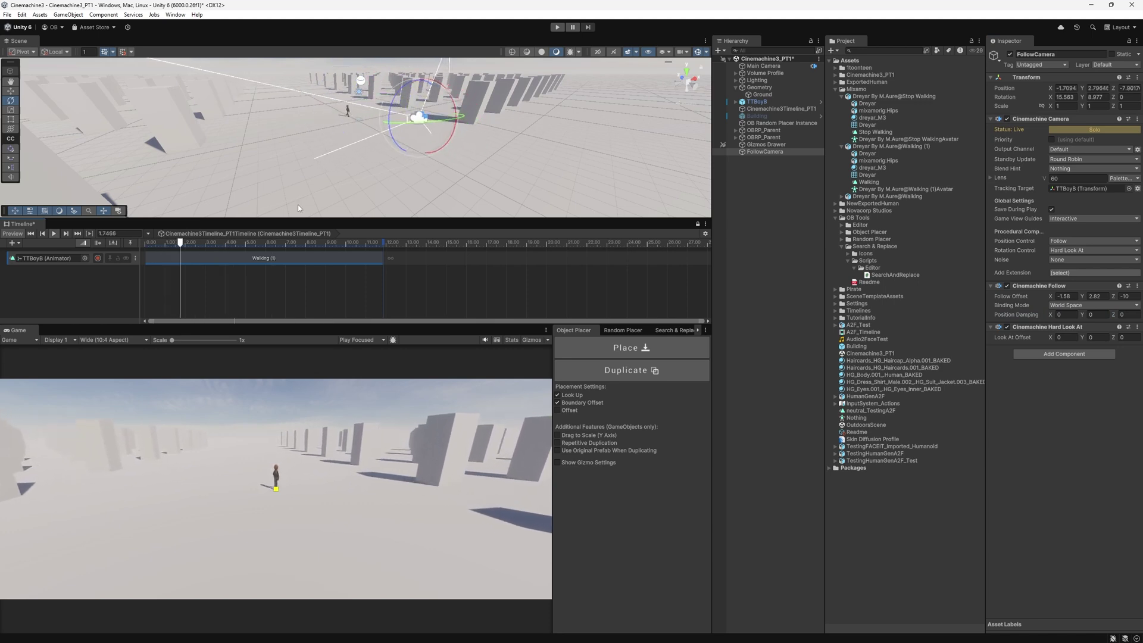
pyautogui.press('space')
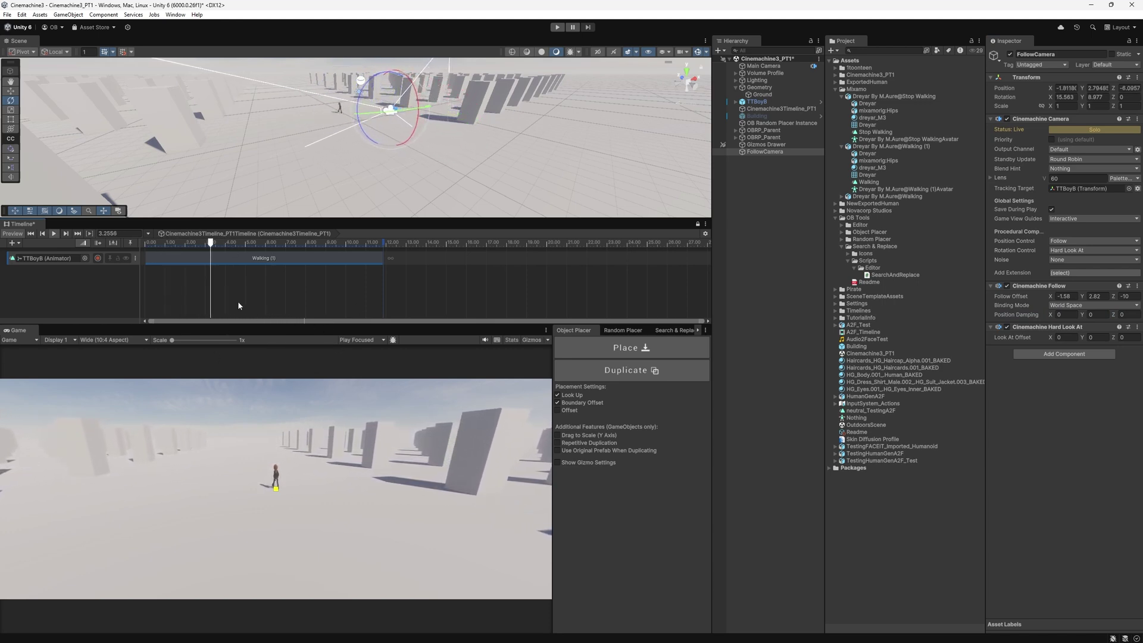
# Step: Set the Position Damping to 5 on all three axes and jump through the timeline to observe the camera lag
pyautogui.moveTo(224, 241); pyautogui.dragTo(152, 274)
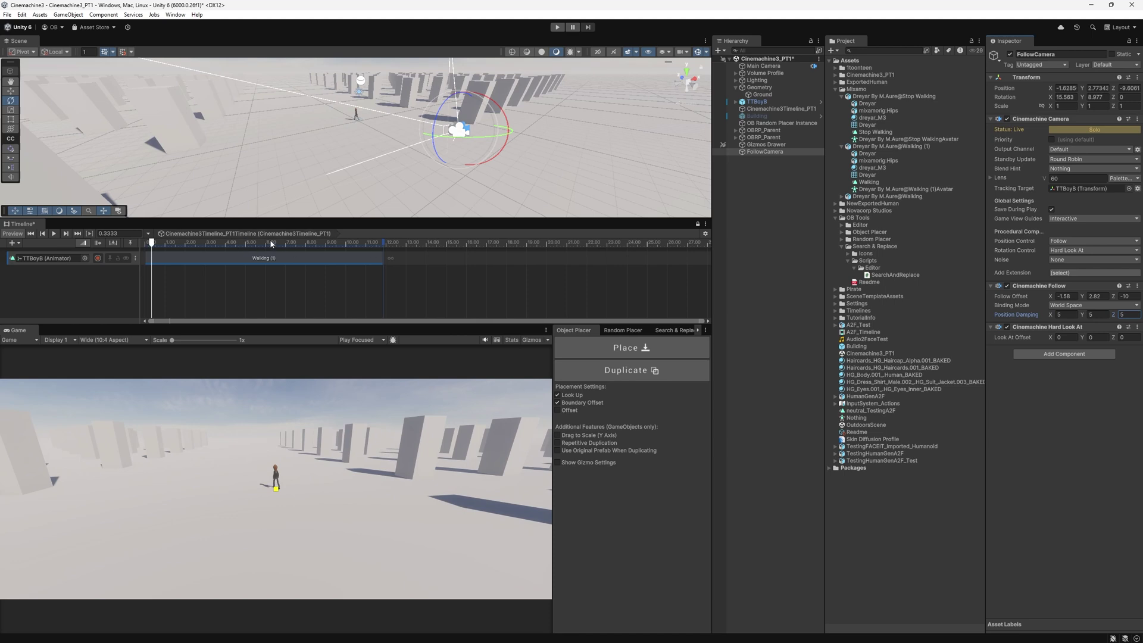
pyautogui.click(271, 243)
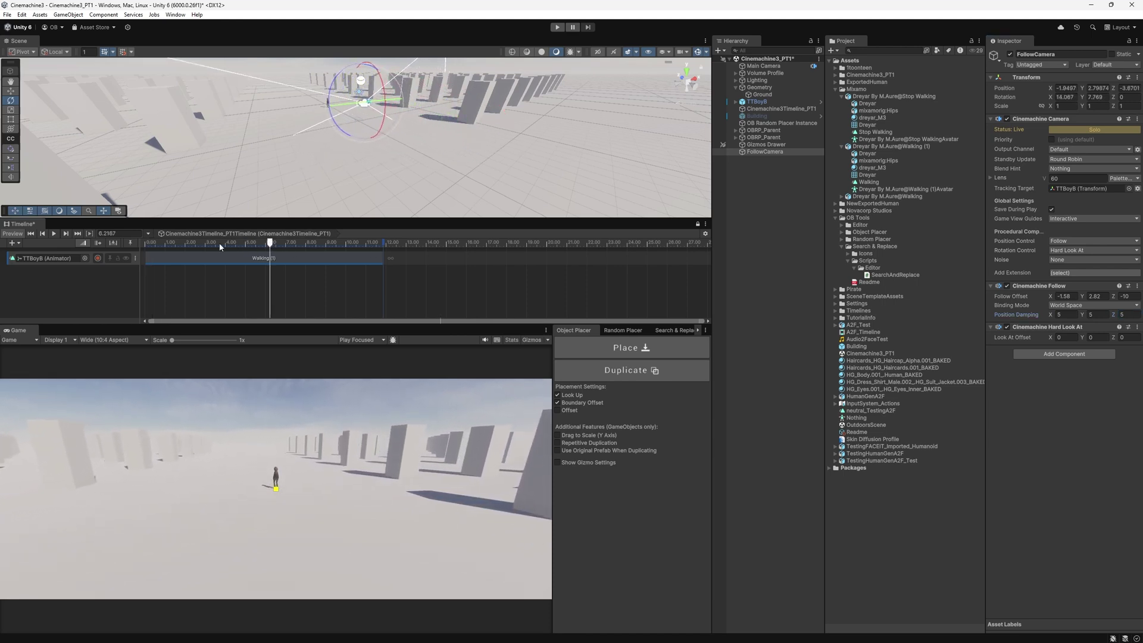
pyautogui.click(182, 243)
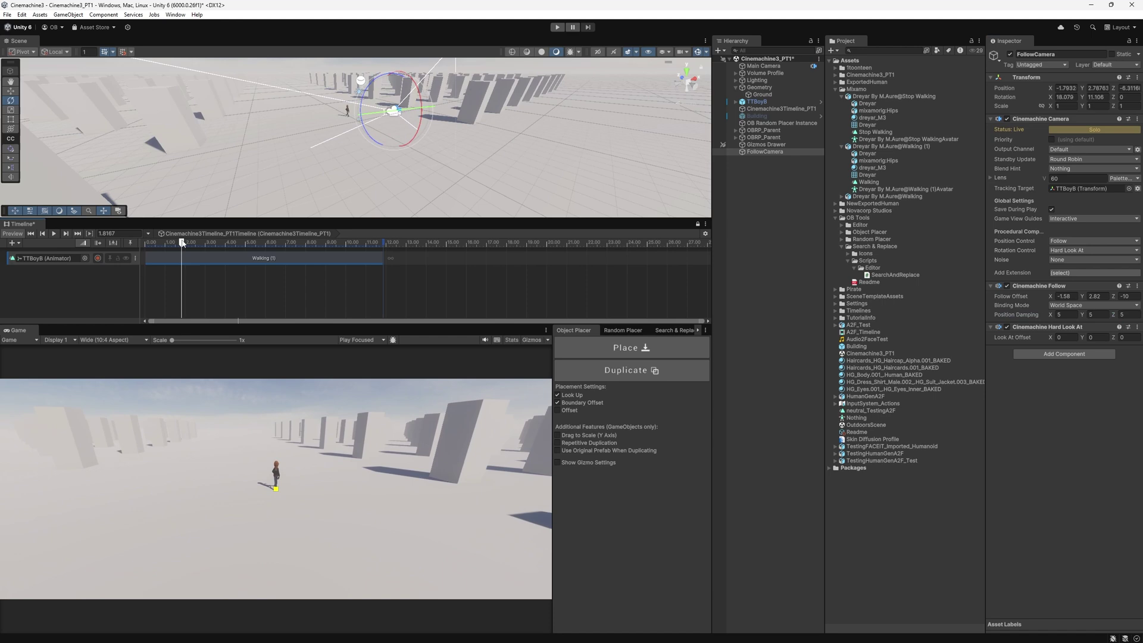
# Step: Set the Position Damping to 1 on all three axes
pyautogui.click(1066, 315)
pyautogui.write('1')
pyautogui.press('Tab')
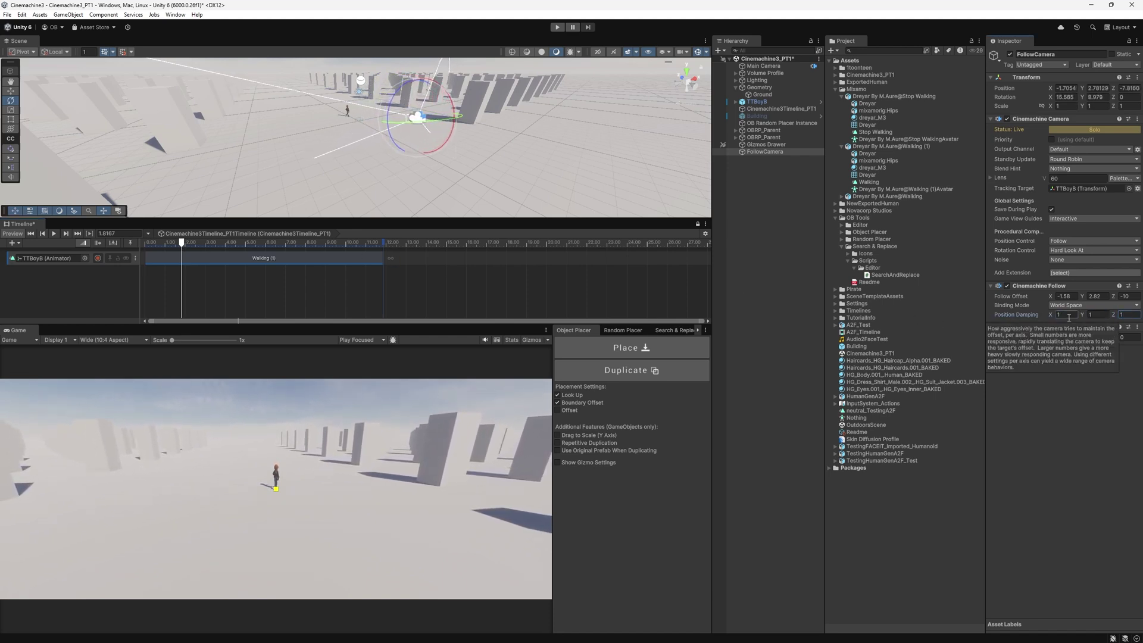
# Step: Set the Follow Offset to -15.32 on X and 2.02 on Y for a side view, and replay the timeline from the start
pyautogui.keyDown('alt'); pyautogui.moveTo(342, 143); pyautogui.dragTo(461, 158); pyautogui.keyUp('alt')
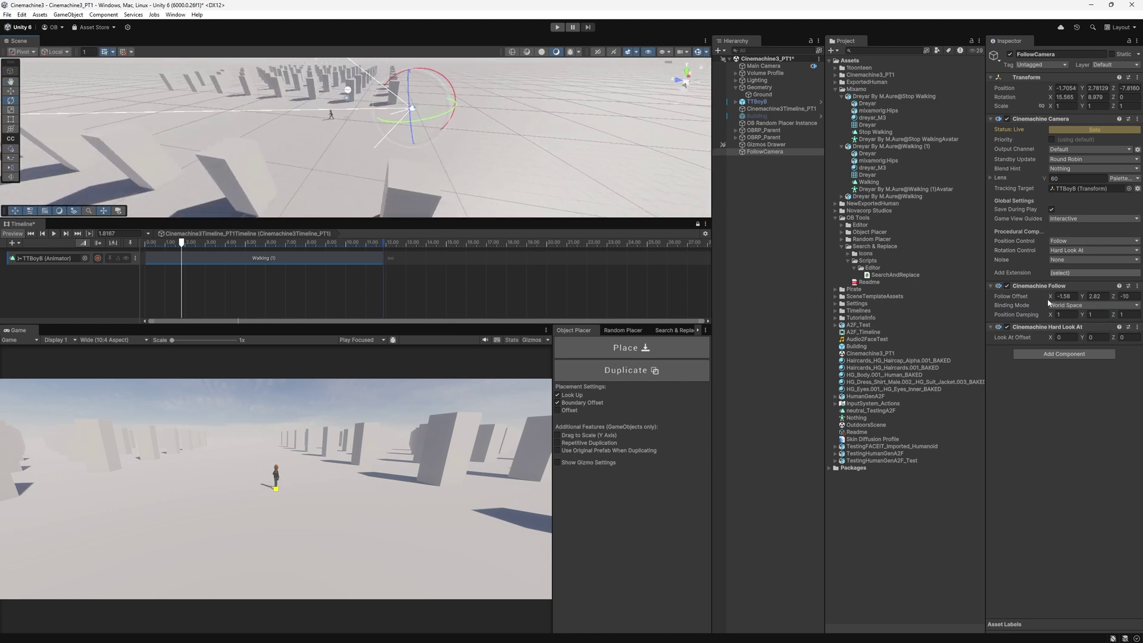
pyautogui.moveTo(1049, 303)
pyautogui.mouseDown()
pyautogui.moveTo(932, 307)
pyautogui.moveTo(1079, 328)
pyautogui.moveTo(1072, 298)
pyautogui.moveTo(1030, 299)
pyautogui.mouseUp()
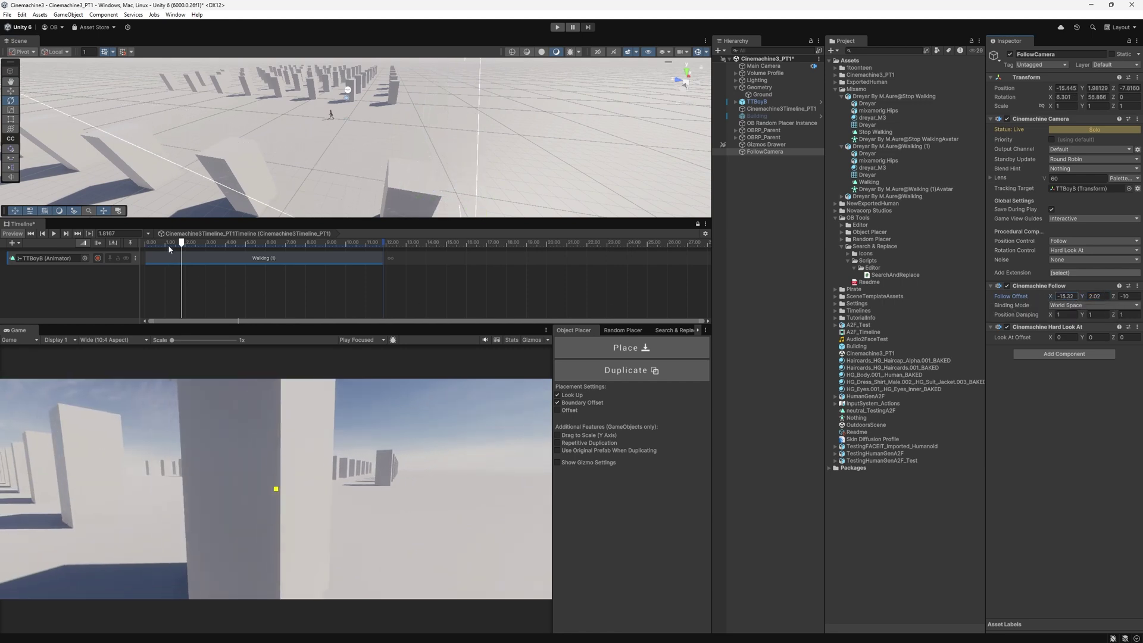
pyautogui.moveTo(168, 245); pyautogui.dragTo(108, 244)
pyautogui.press('space')
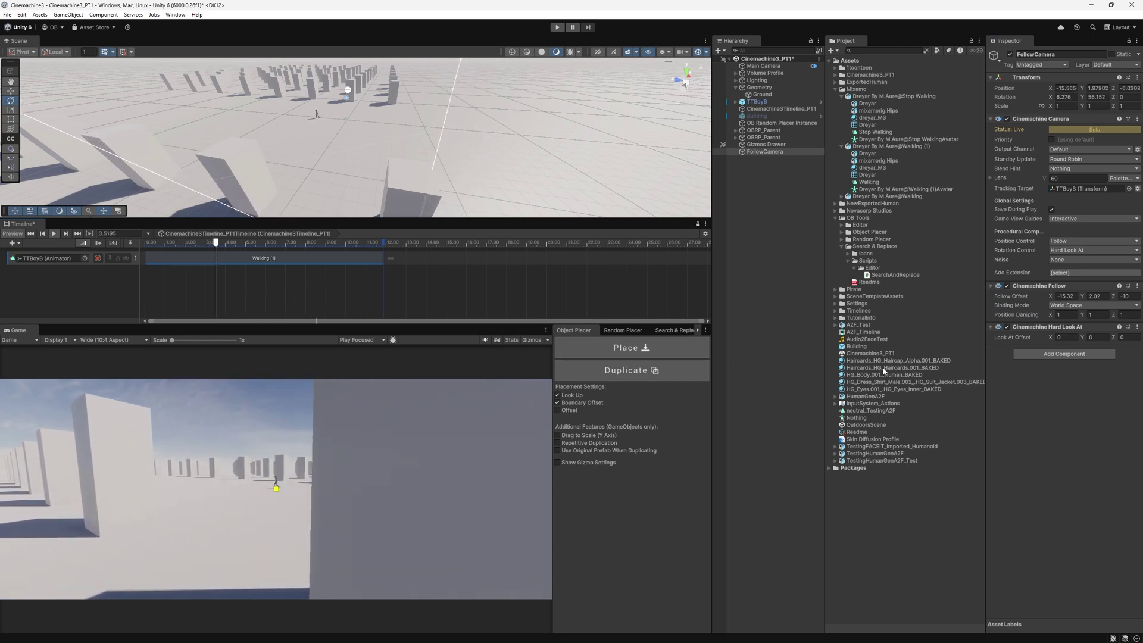
# Step: Narrow FollowCamera's lens field of view to 22.8 and scrub the timeline to check the shot
pyautogui.moveTo(1036, 179); pyautogui.dragTo(900, 210)
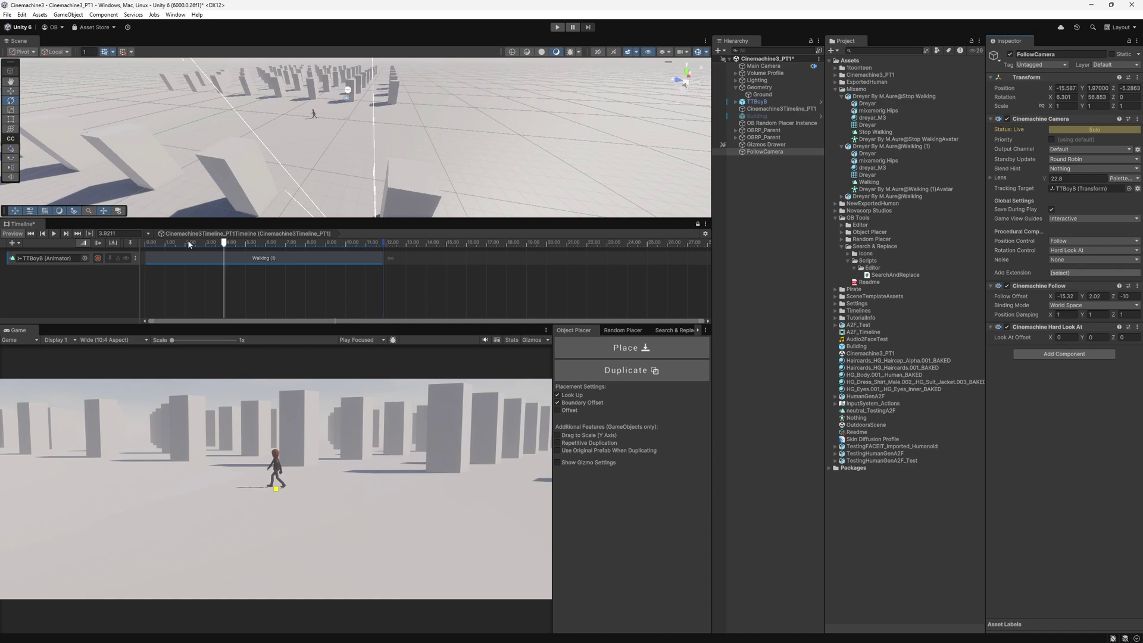
pyautogui.moveTo(190, 245); pyautogui.dragTo(170, 245)
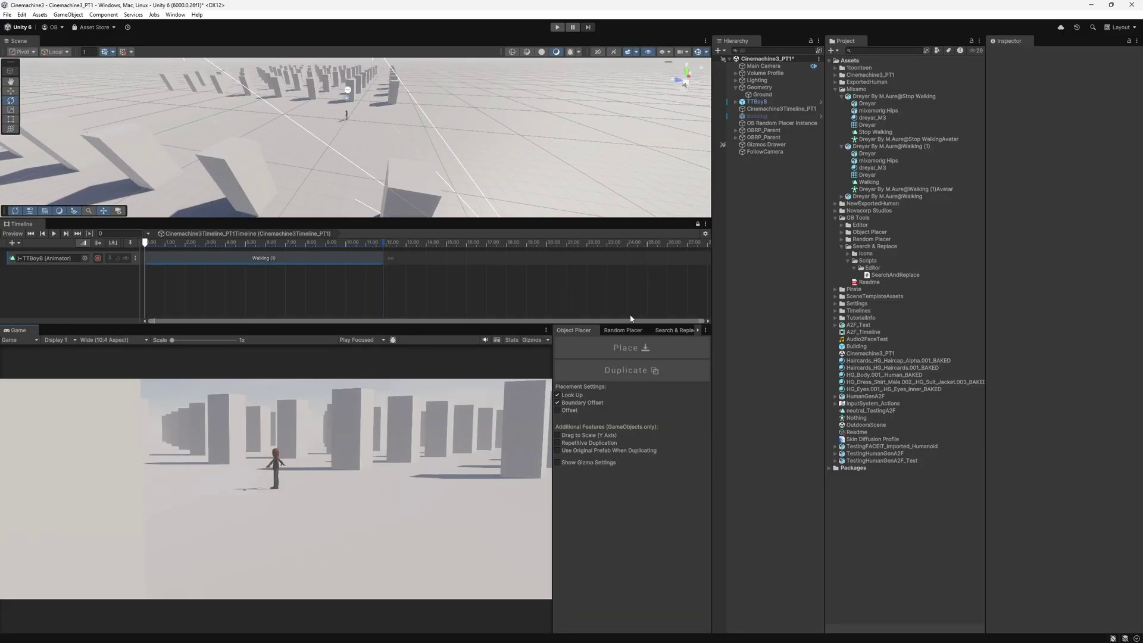
# Step: Try Position Composer as FollowCamera's position control and Rotation Composer as its rotation control
pyautogui.click(766, 153)
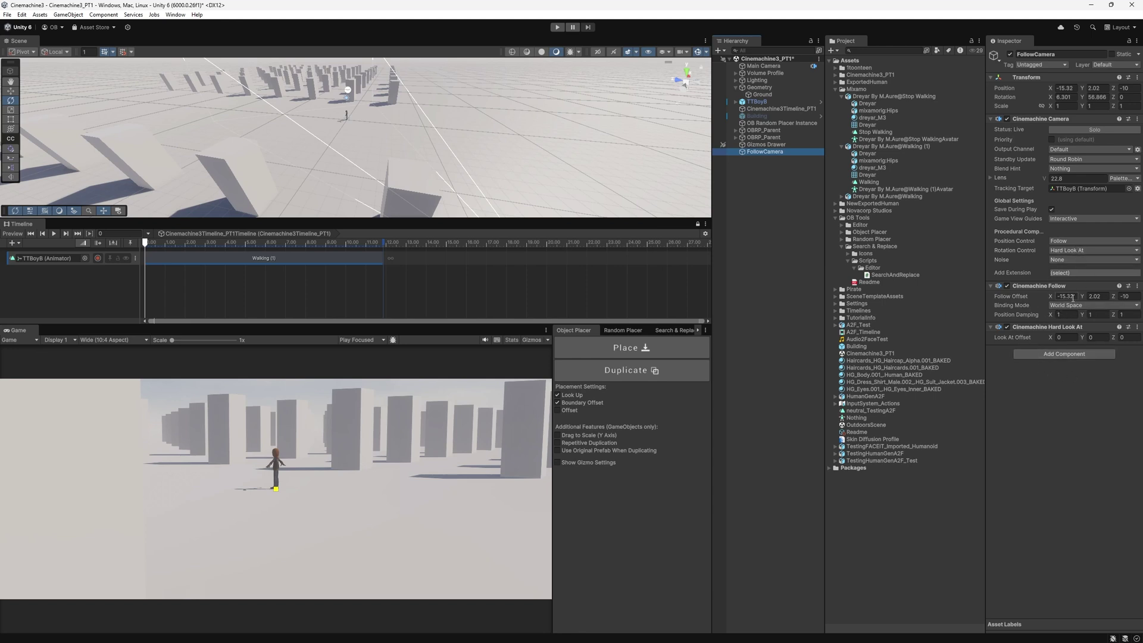
pyautogui.click(1068, 243)
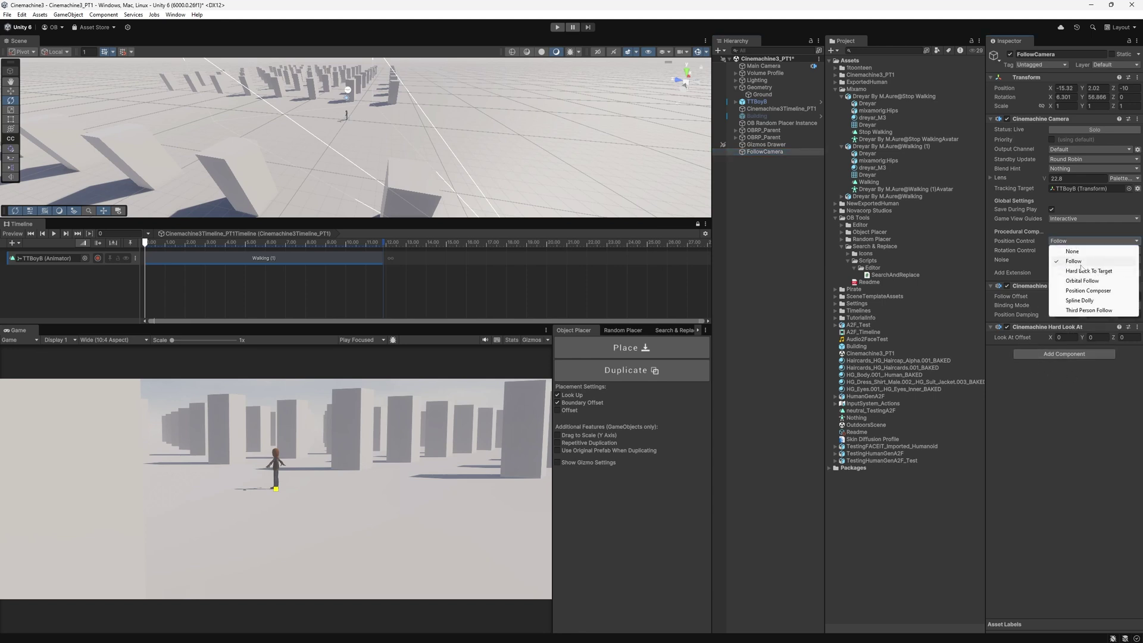
pyautogui.click(1111, 291)
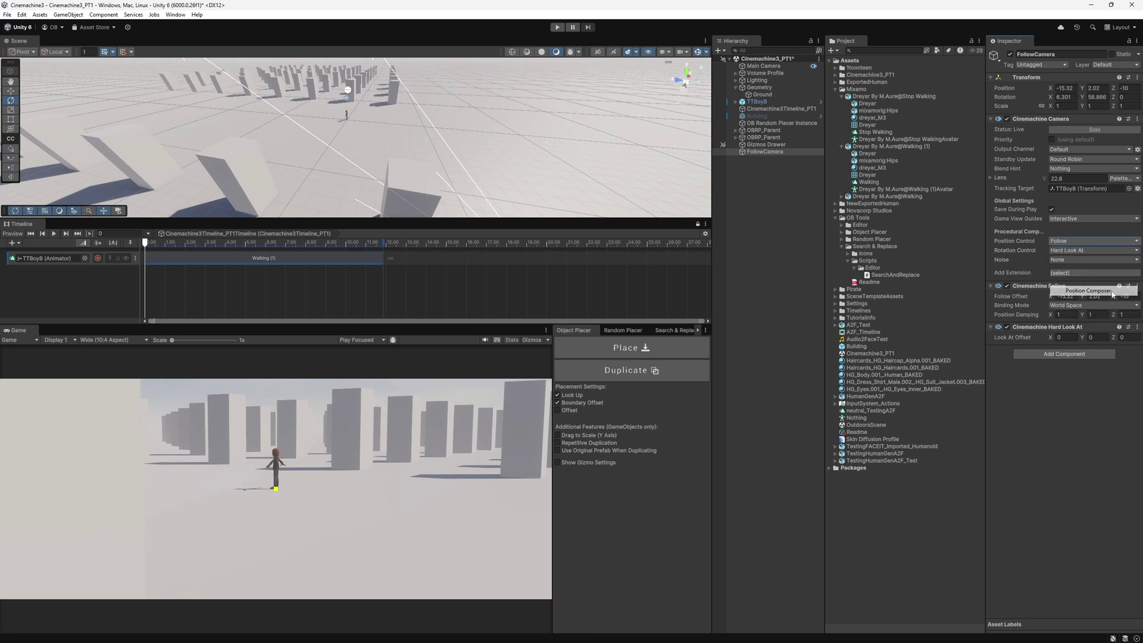
pyautogui.click(1069, 251)
pyautogui.click(1079, 301)
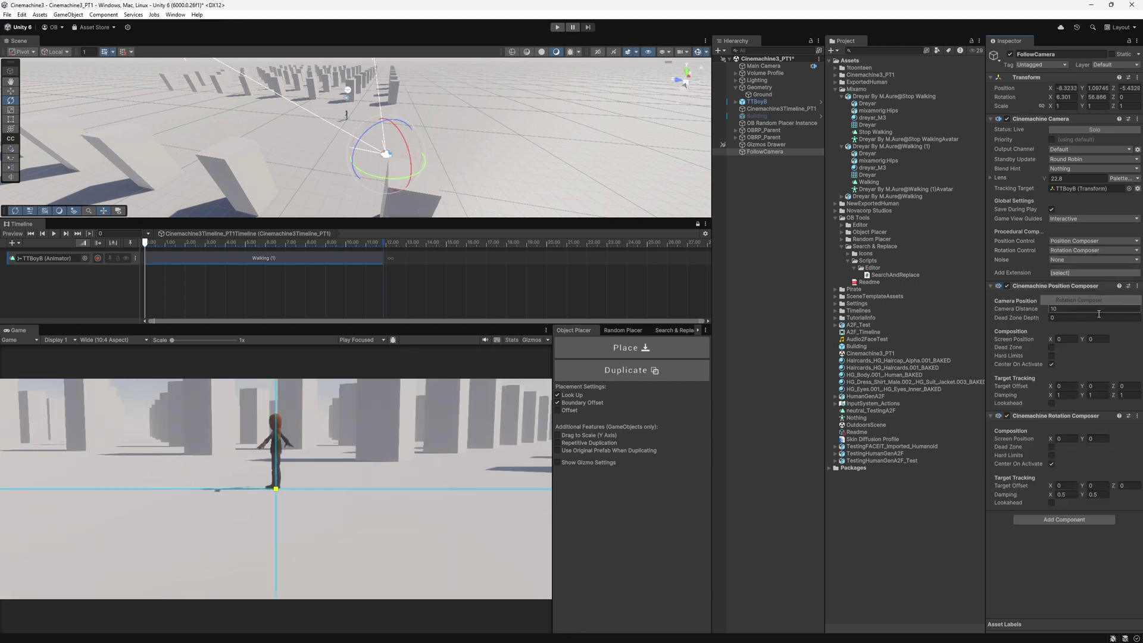
# Step: Try Dead Zone and Hard Limits on both composers, and restore the Follow and Hard Look At controls
pyautogui.click(1051, 356)
pyautogui.click(1051, 347)
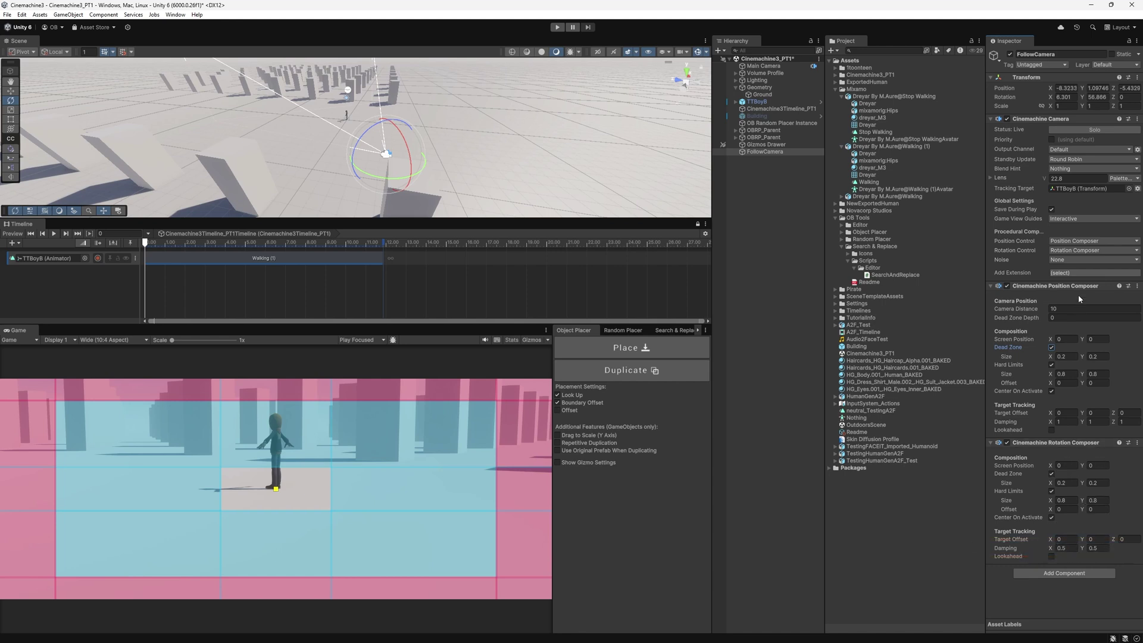
pyautogui.click(1087, 250)
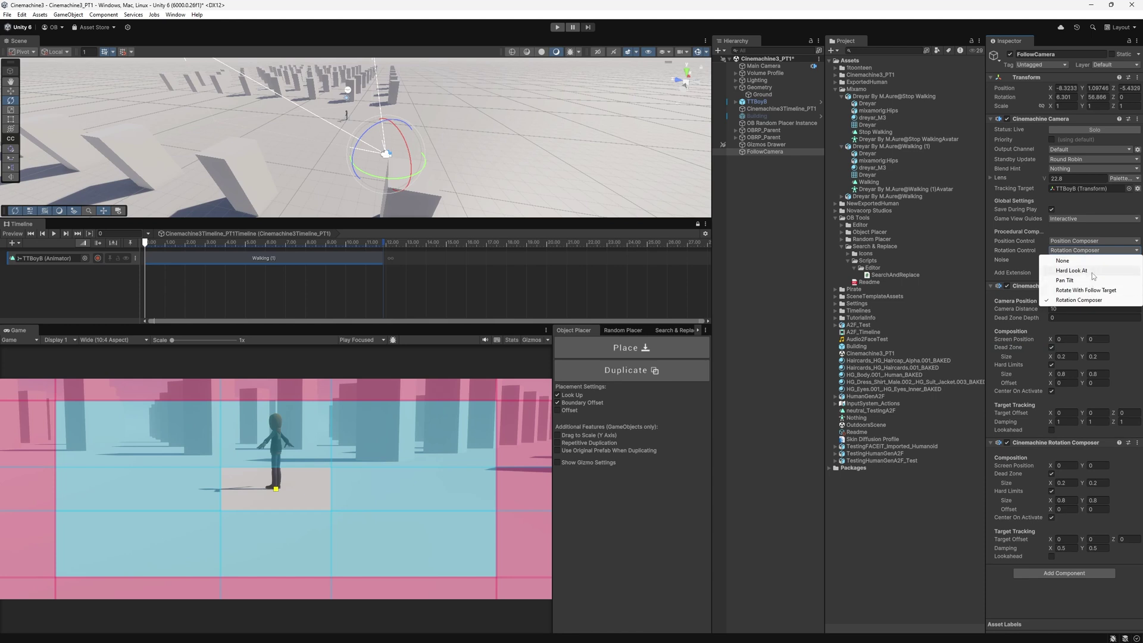
pyautogui.click(1074, 270)
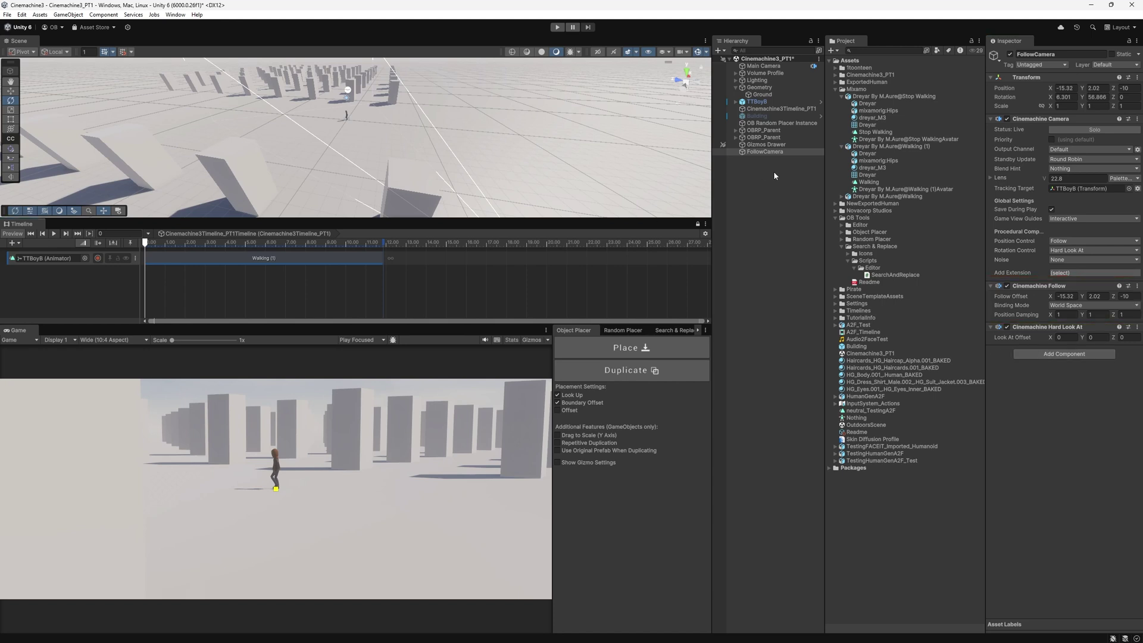
# Step: Add a FollowCamera animation track to the timeline and record a Follow Offset Y of 5.3 at the start
pyautogui.rightClick(78, 288)
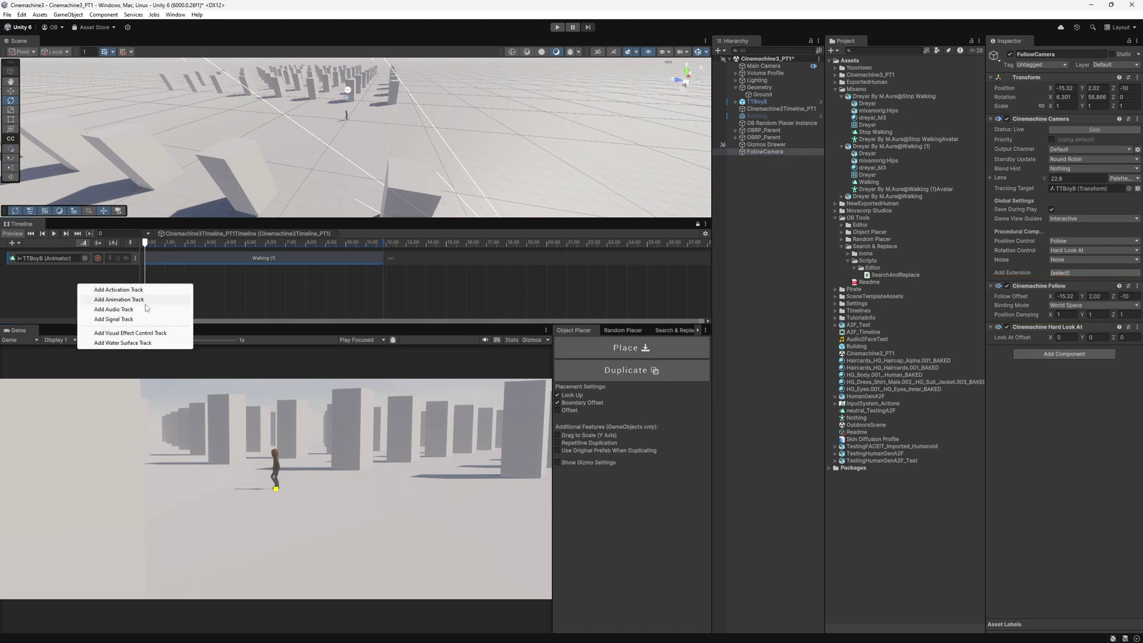
pyautogui.click(122, 299)
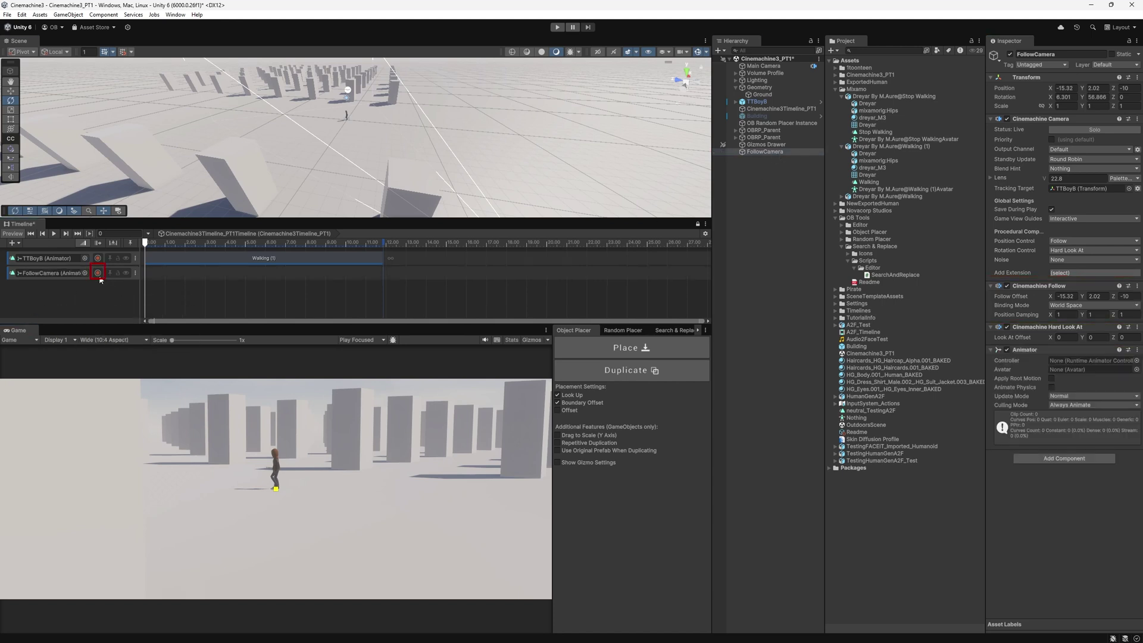
pyautogui.click(98, 273)
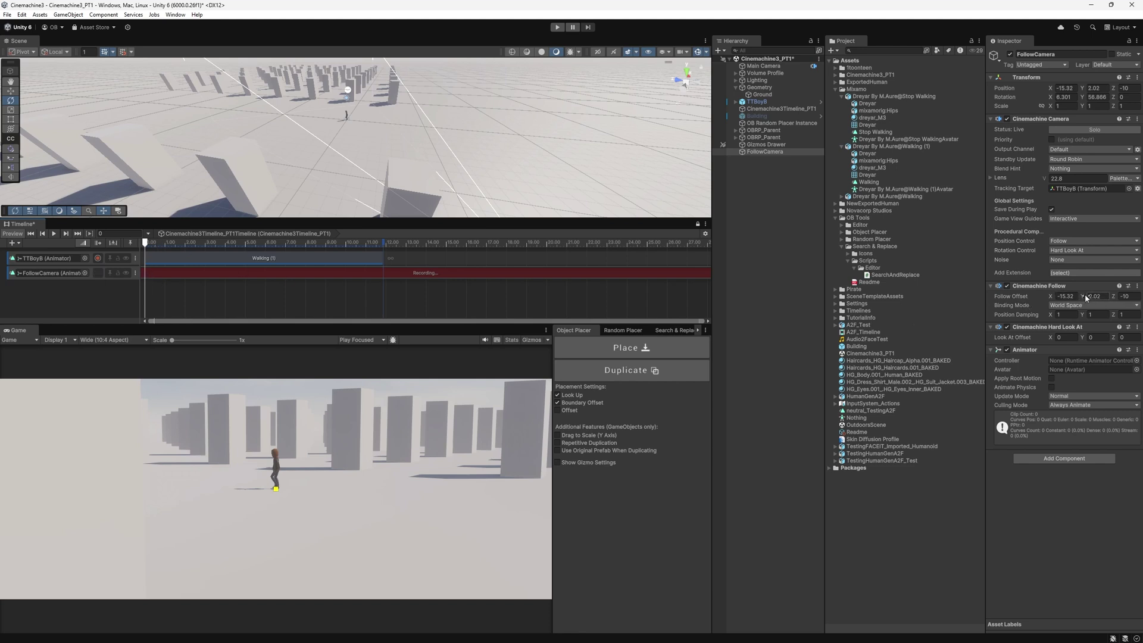
pyautogui.moveTo(1085, 298); pyautogui.dragTo(1121, 297)
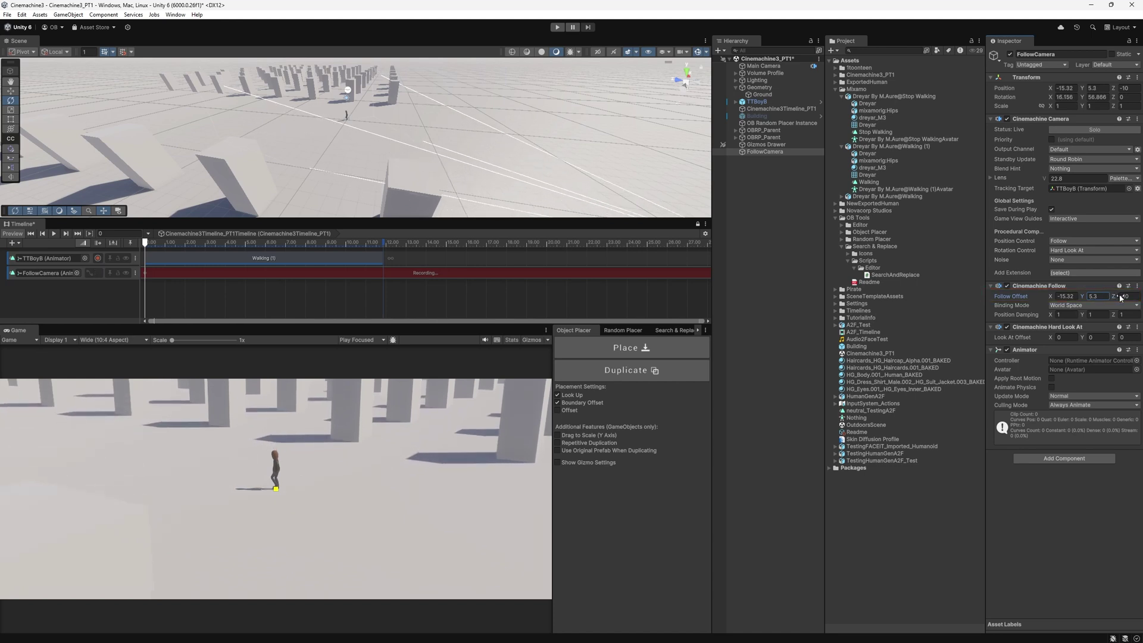
# Step: Record a second Follow Offset keyframe at about 5.8 s with X -12.4, Y 1.52 and Z -6.67
pyautogui.moveTo(165, 243); pyautogui.dragTo(262, 257)
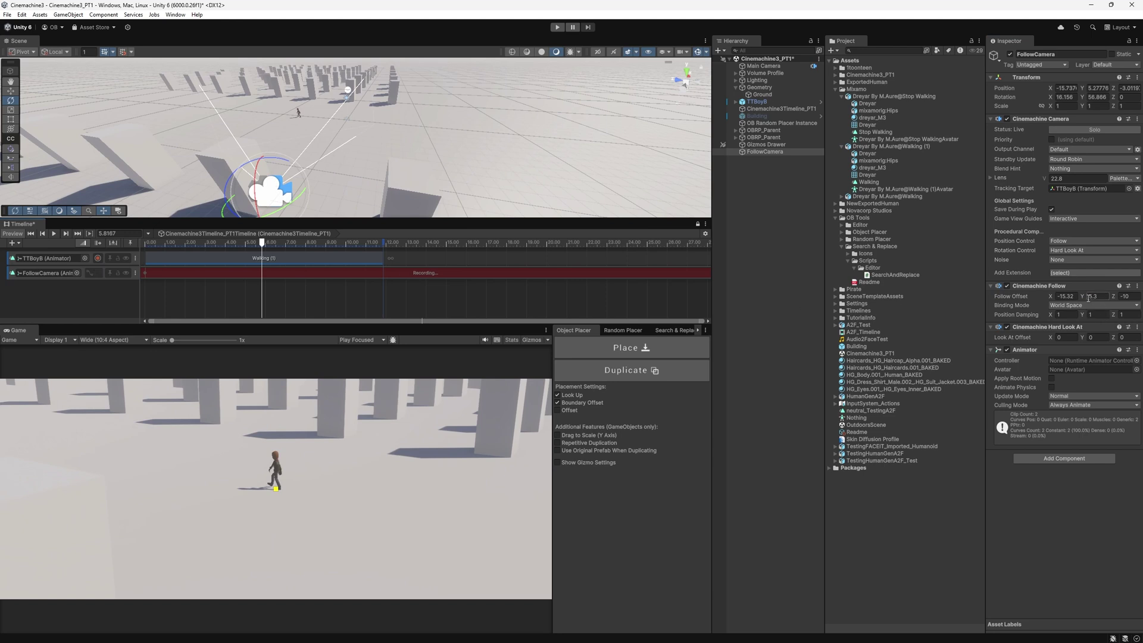
pyautogui.moveTo(1089, 298); pyautogui.dragTo(1062, 299)
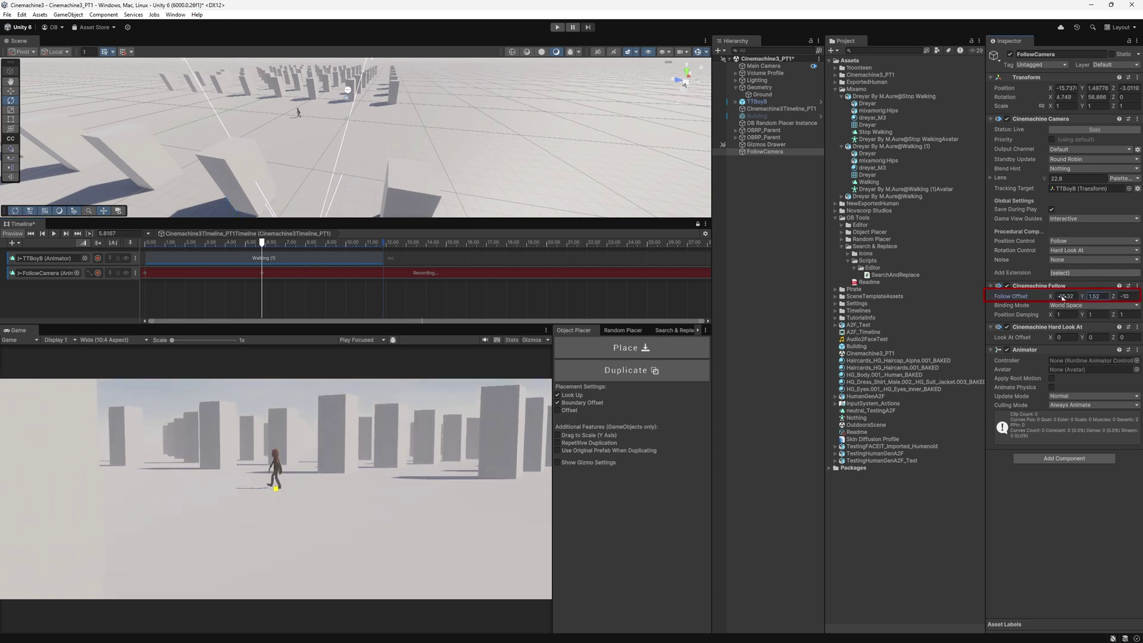
pyautogui.click(1116, 299)
pyautogui.moveTo(1116, 299); pyautogui.dragTo(1123, 299)
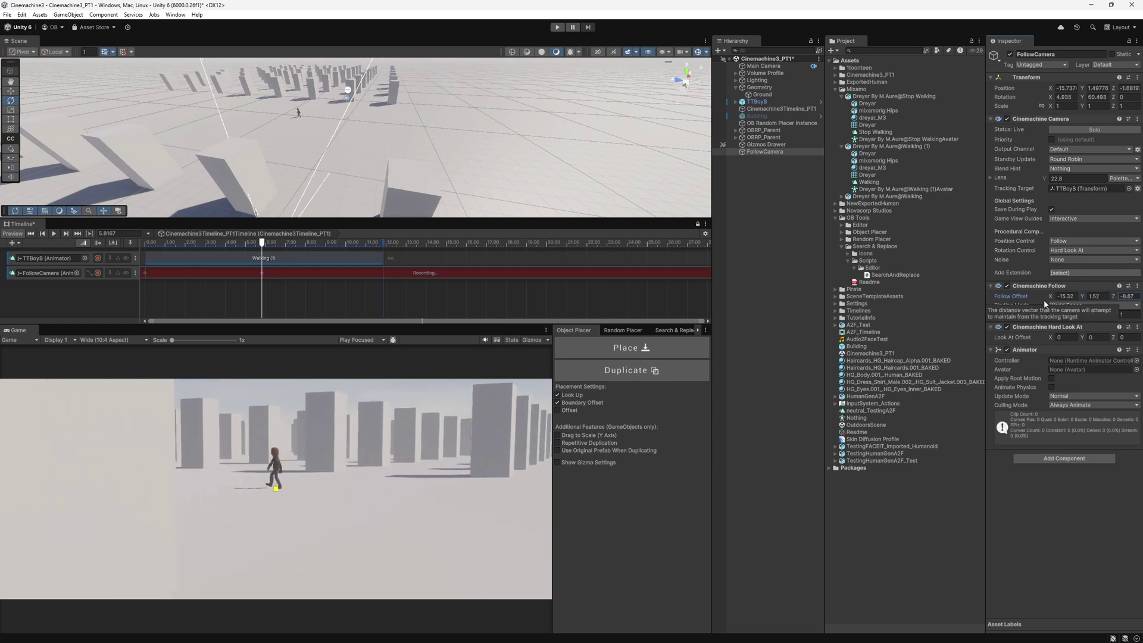
pyautogui.moveTo(1053, 299); pyautogui.dragTo(1066, 299)
# Step: Record a much higher Follow Offset Y on FollowCamera's keyframe at the start of the timeline
pyautogui.moveTo(262, 243); pyautogui.dragTo(129, 259)
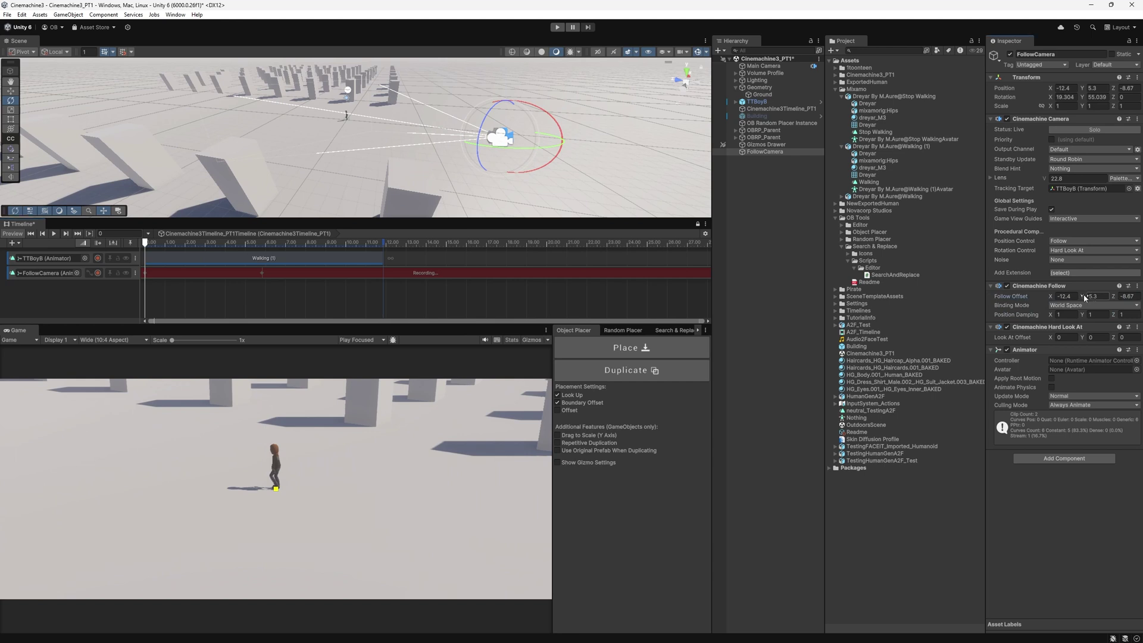
pyautogui.moveTo(1085, 298); pyautogui.dragTo(1097, 298)
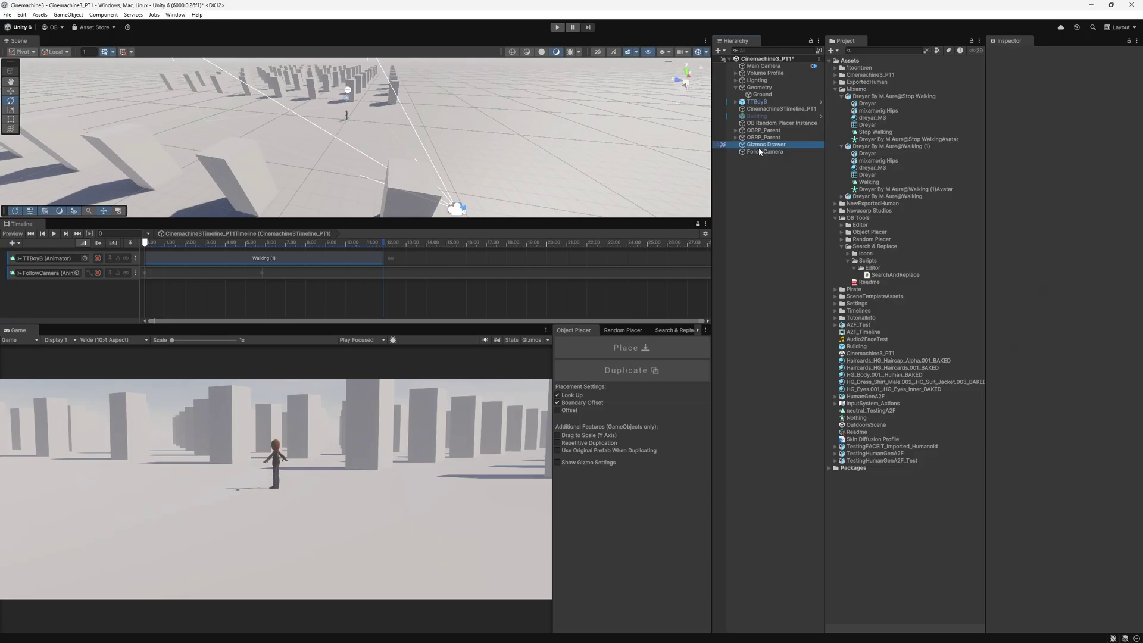
pyautogui.click(47, 273)
pyautogui.click(97, 273)
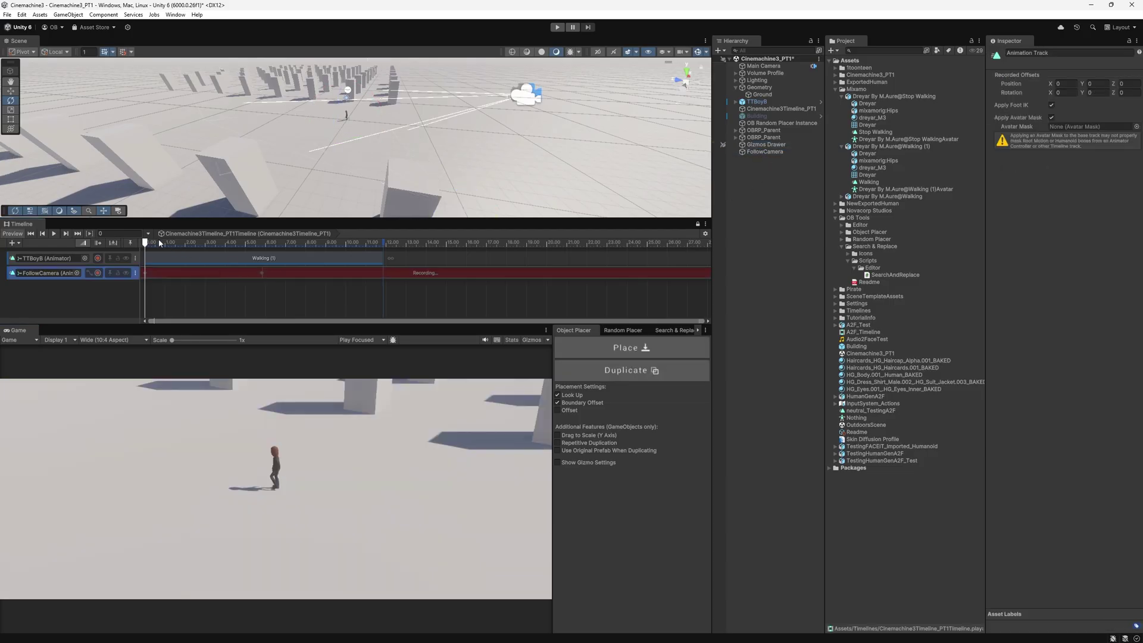
pyautogui.click(766, 151)
pyautogui.moveTo(1084, 298); pyautogui.dragTo(172, 297)
# Step: Open FollowCamera's recorded animation and move the second Follow Offset keyframe near the end of the walk, at about 11.6 s
pyautogui.doubleClick(254, 277)
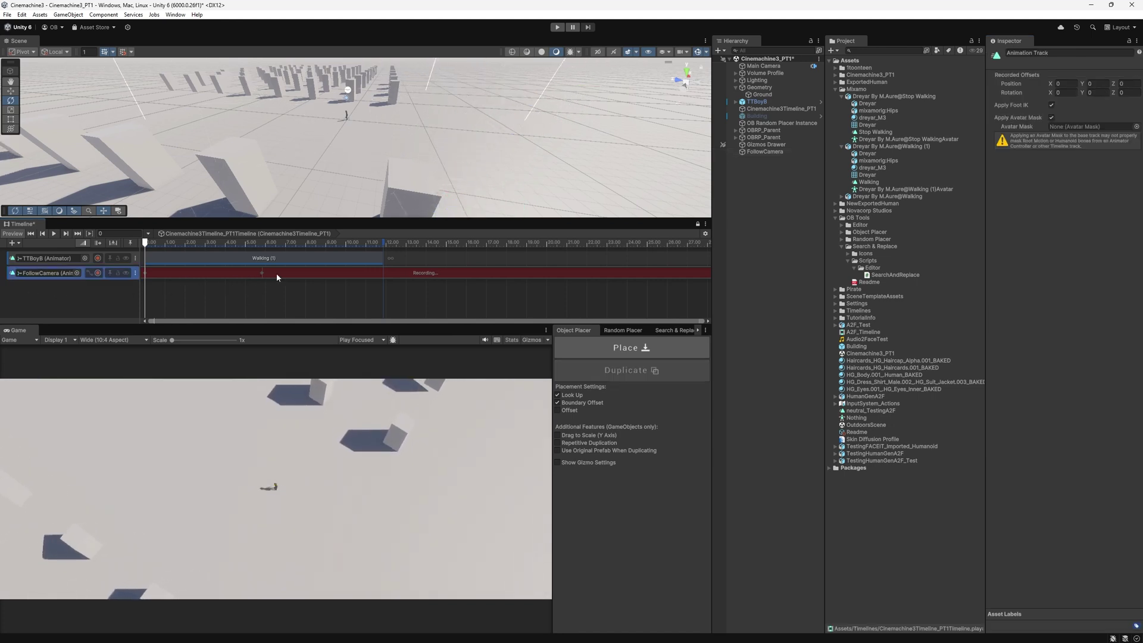
pyautogui.moveTo(801, 426); pyautogui.dragTo(657, 382, button='middle')
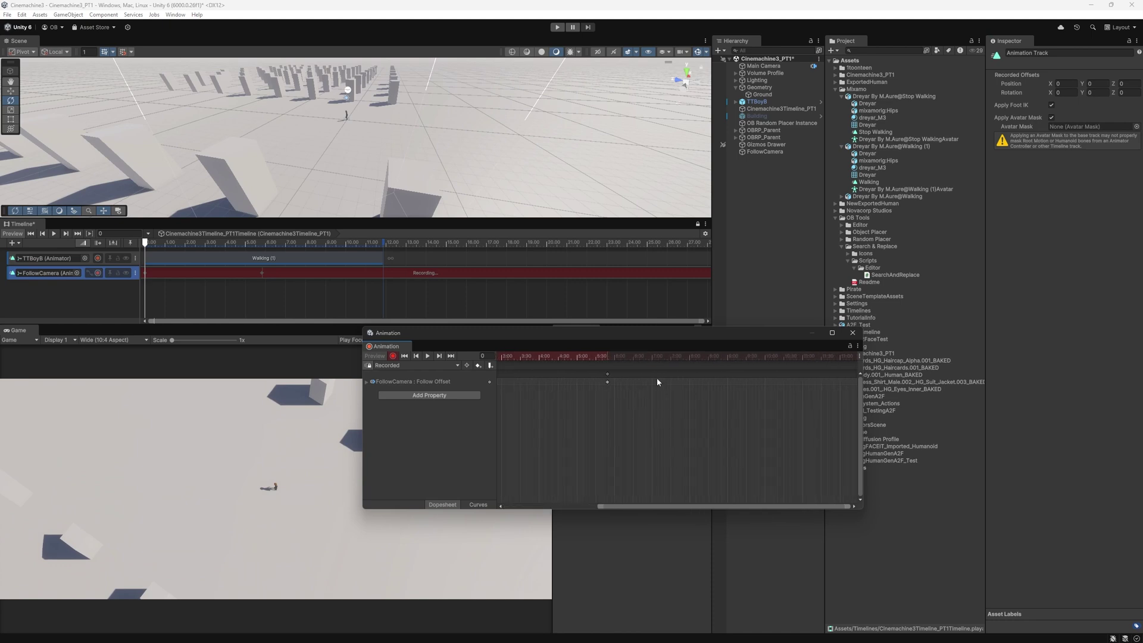
pyautogui.click(387, 242)
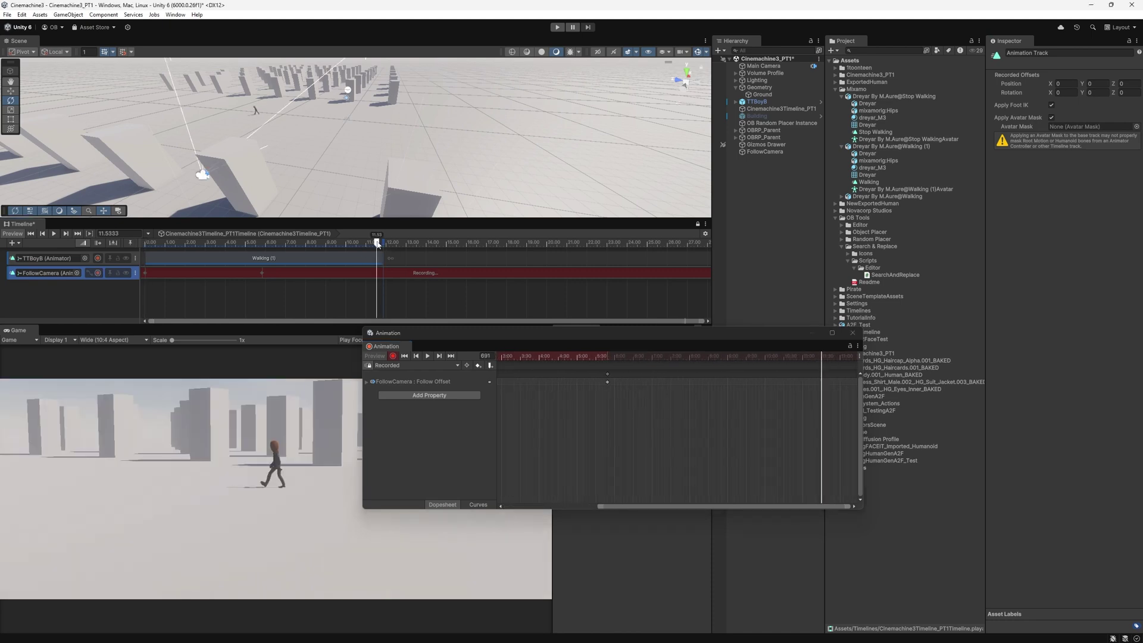
pyautogui.moveTo(609, 375); pyautogui.dragTo(729, 381)
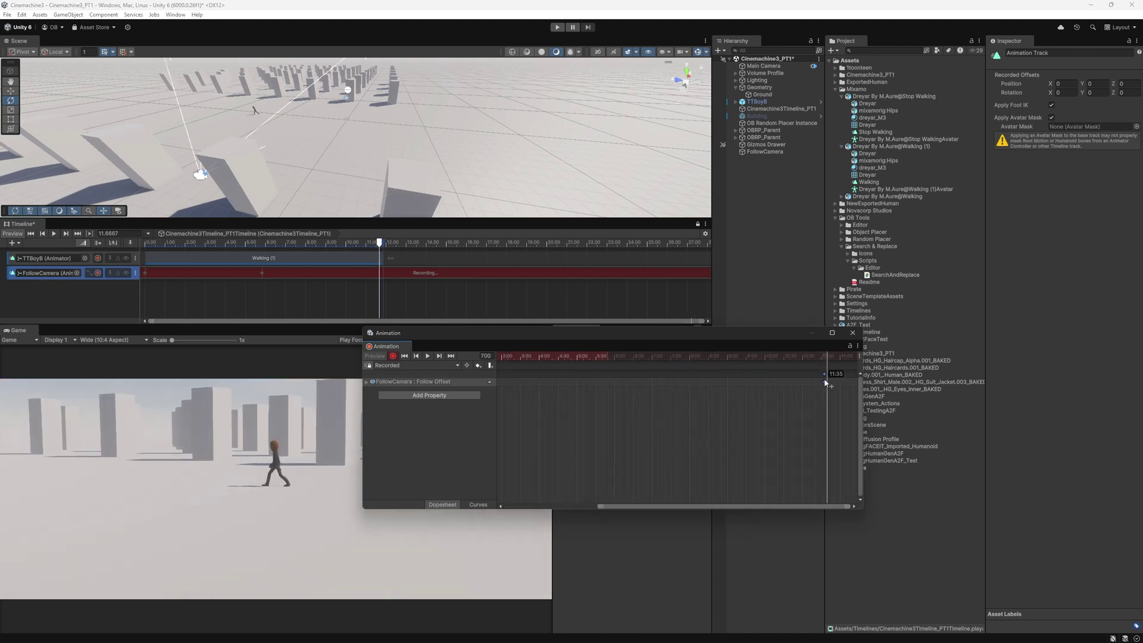
# Step: Play the scene and scrub the timeline from the start to about 12.2 s to review the animated camera move
pyautogui.moveTo(792, 356); pyautogui.dragTo(390, 356)
pyautogui.hotkey('ctrl', 'p')
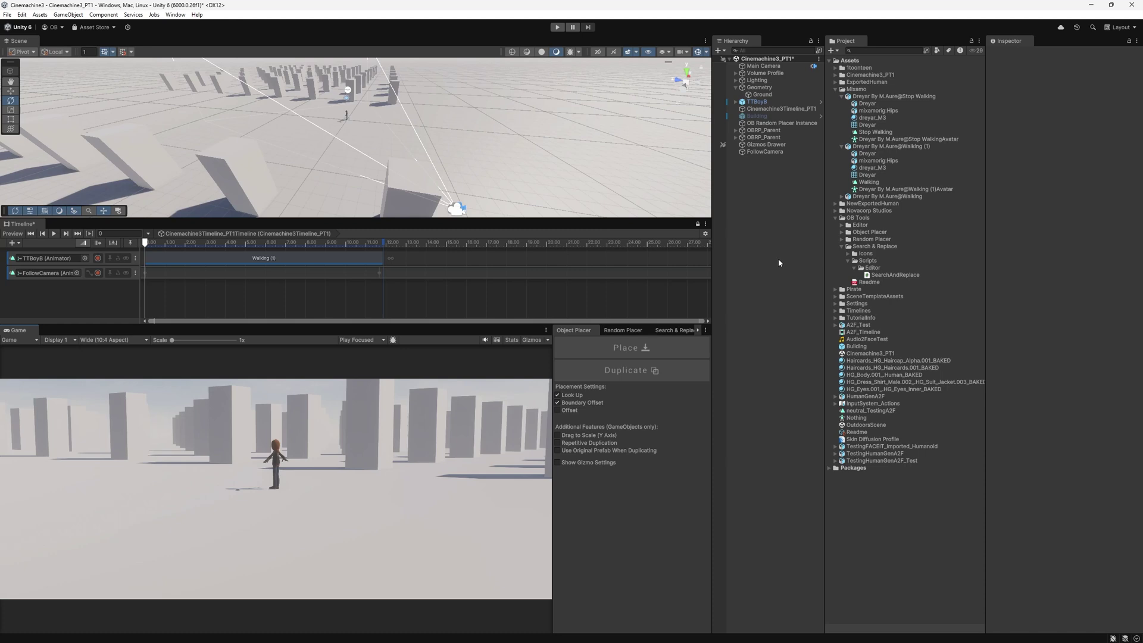
pyautogui.moveTo(166, 245); pyautogui.dragTo(390, 278)
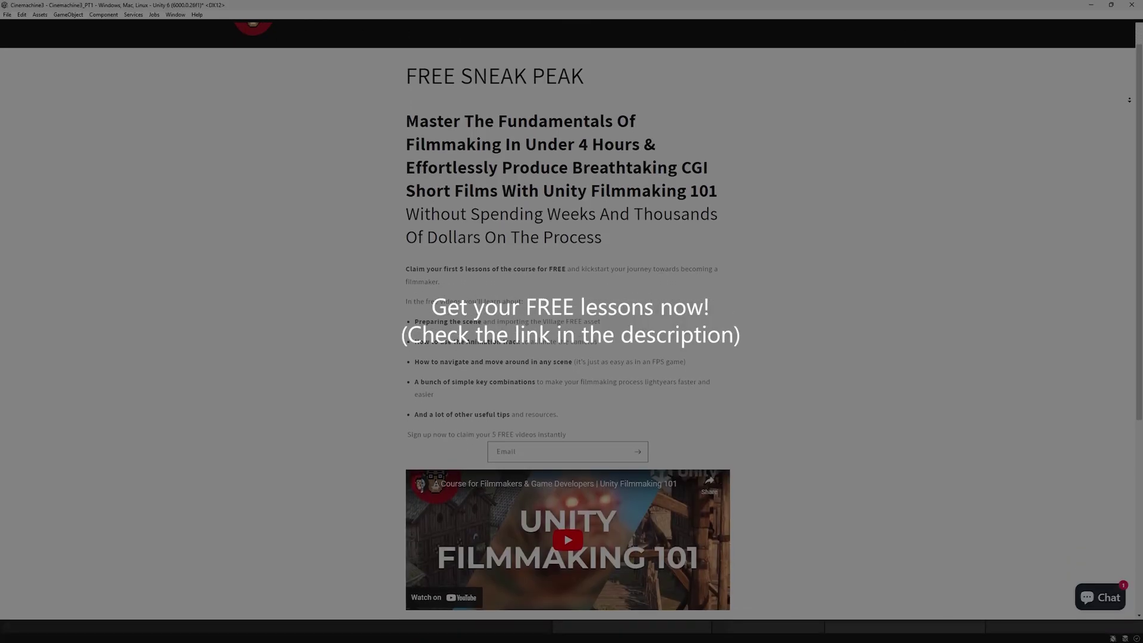
pyautogui.scroll(-2, 572, 321)
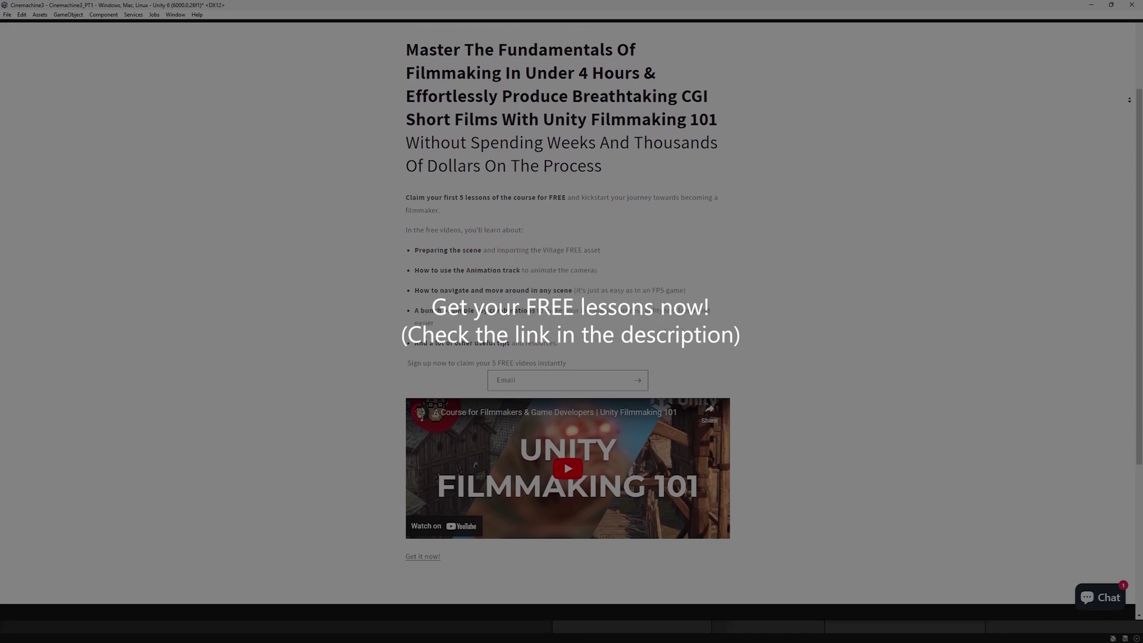
pyautogui.scroll(-1, 572, 322)
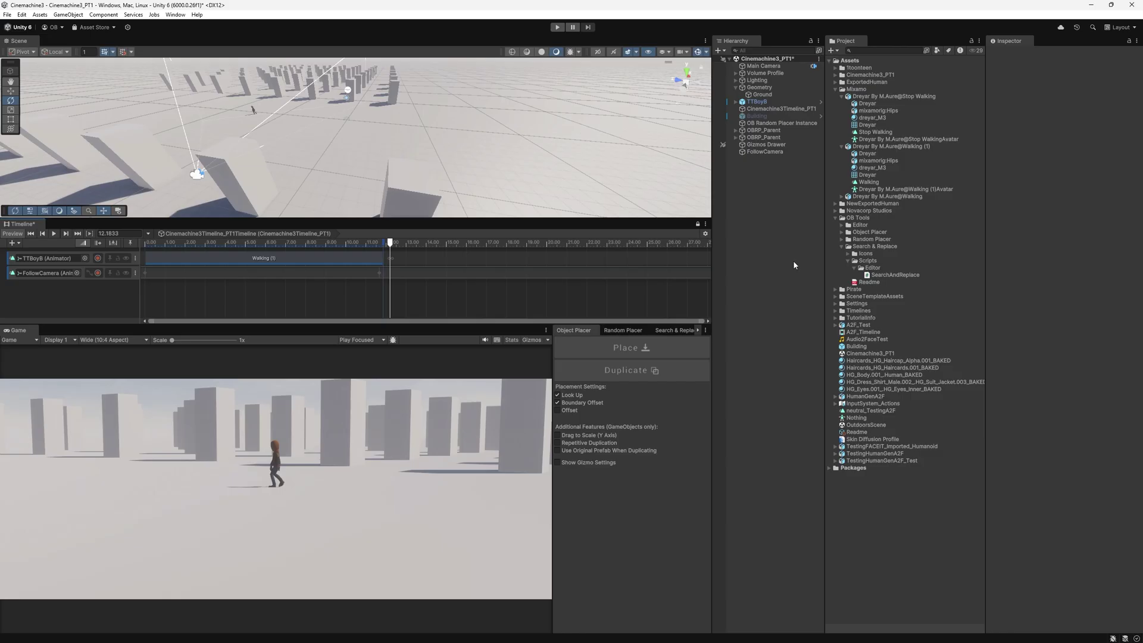